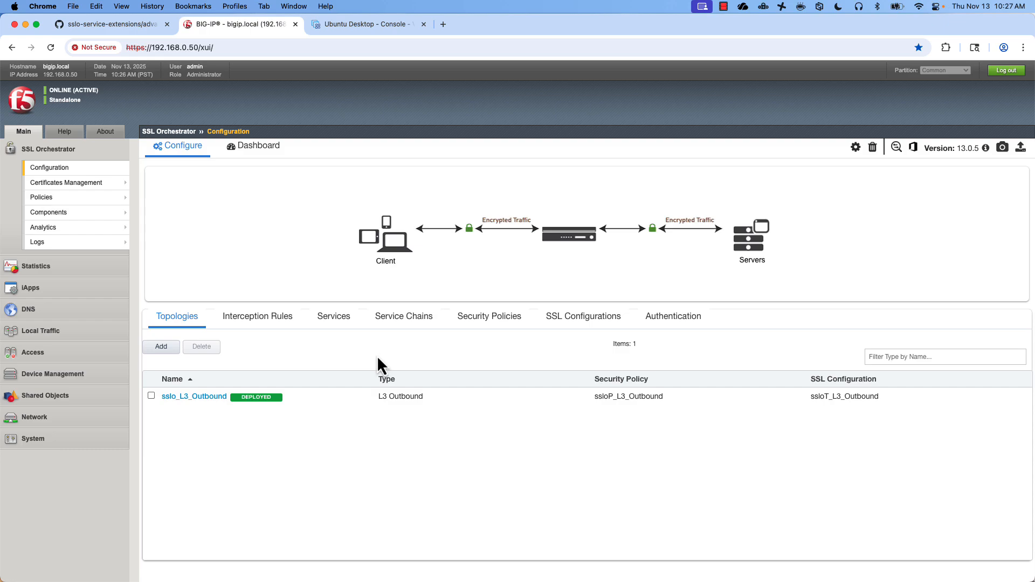
- Download the Advanced Blocking Pages installer onto the BIG-IP with the README's curl command
{"action": "left_click", "coordinate": [108, 24]}
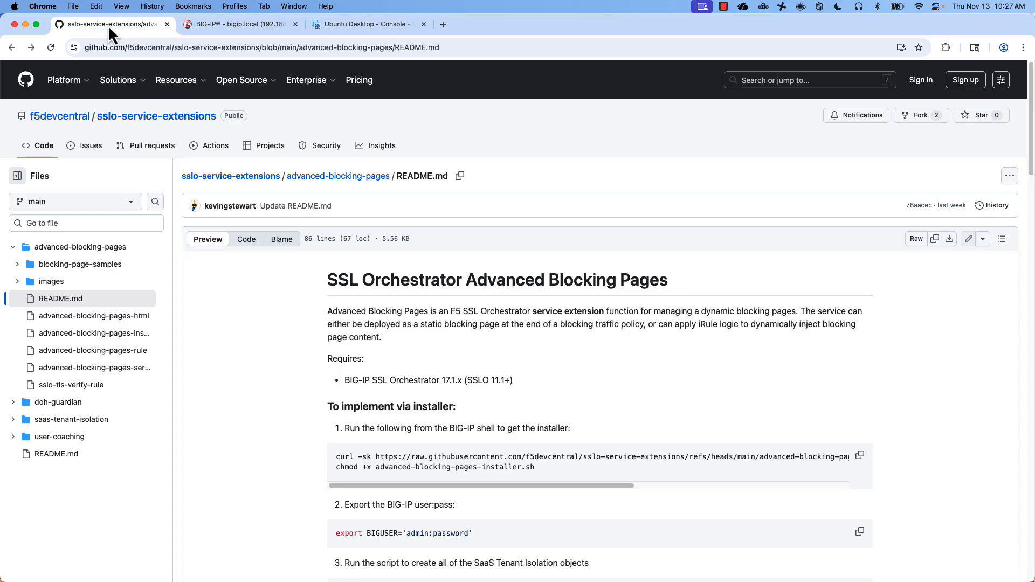
{"action": "double_click", "coordinate": [463, 456]}
{"action": "triple_click", "coordinate": [463, 457]}
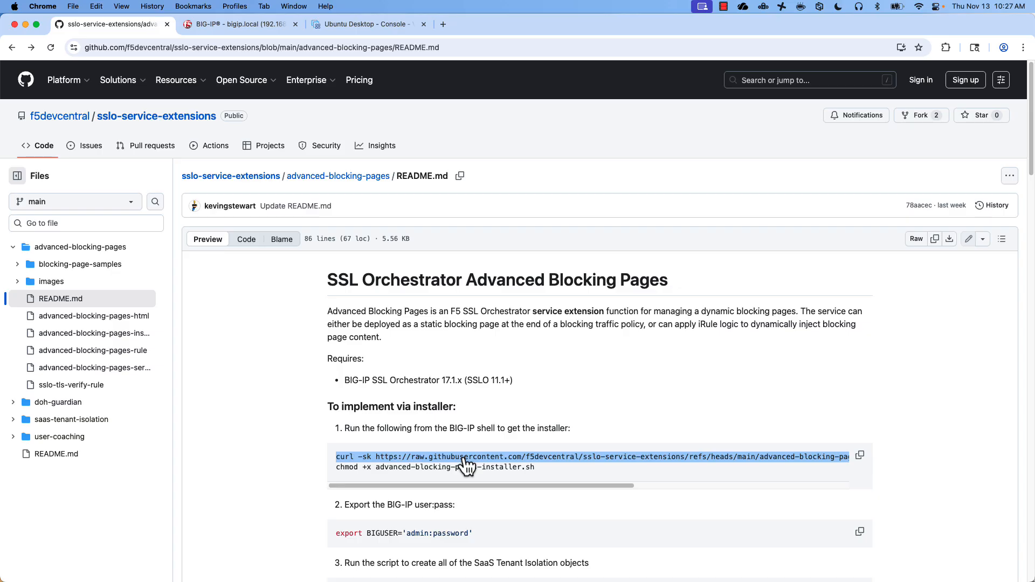
{"action": "key", "text": "super+c"}
{"action": "key", "text": "super+Tab"}
{"action": "right_click", "coordinate": [412, 186]}
{"action": "left_click", "coordinate": [419, 190]}
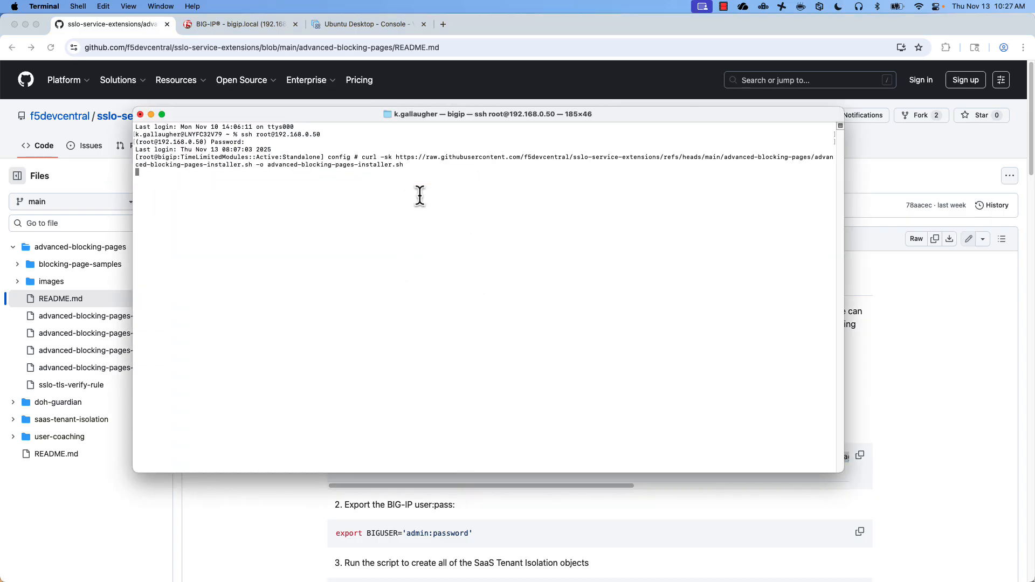
{"action": "key", "text": "Return"}
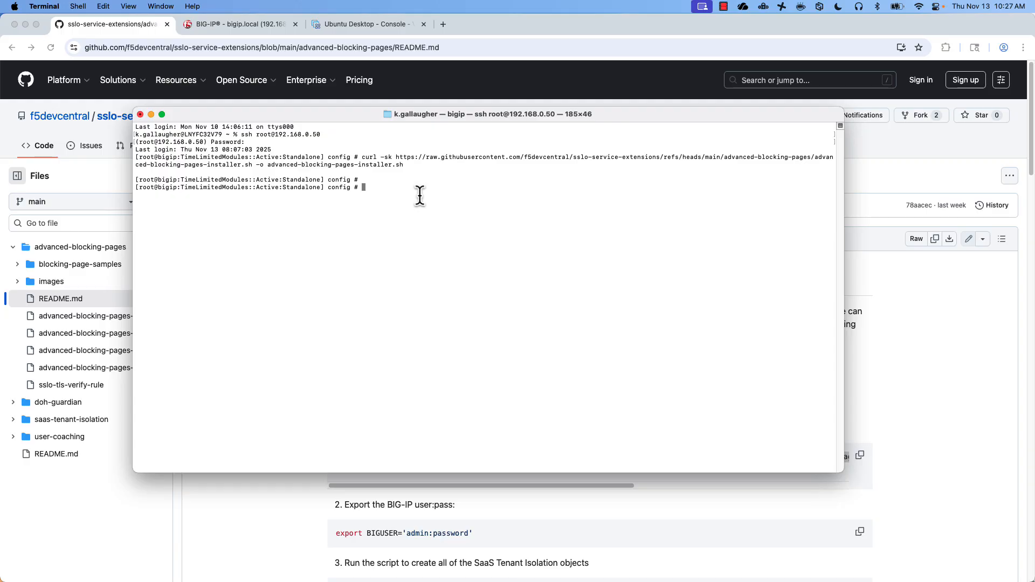
- Make the downloaded installer executable with the README's chmod command
{"action": "key", "text": "super+Tab"}
{"action": "triple_click", "coordinate": [413, 458]}
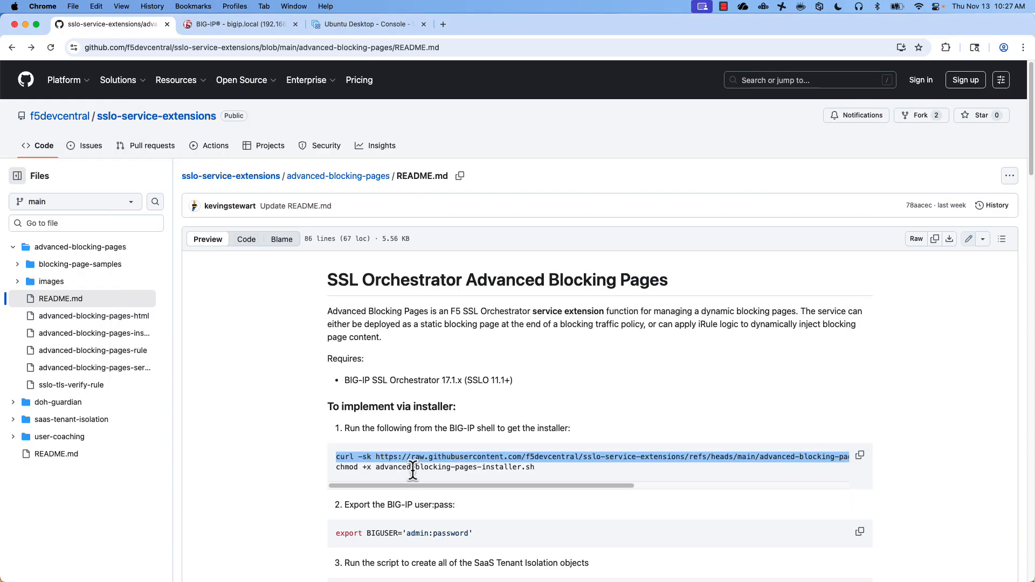
{"action": "triple_click", "coordinate": [413, 468]}
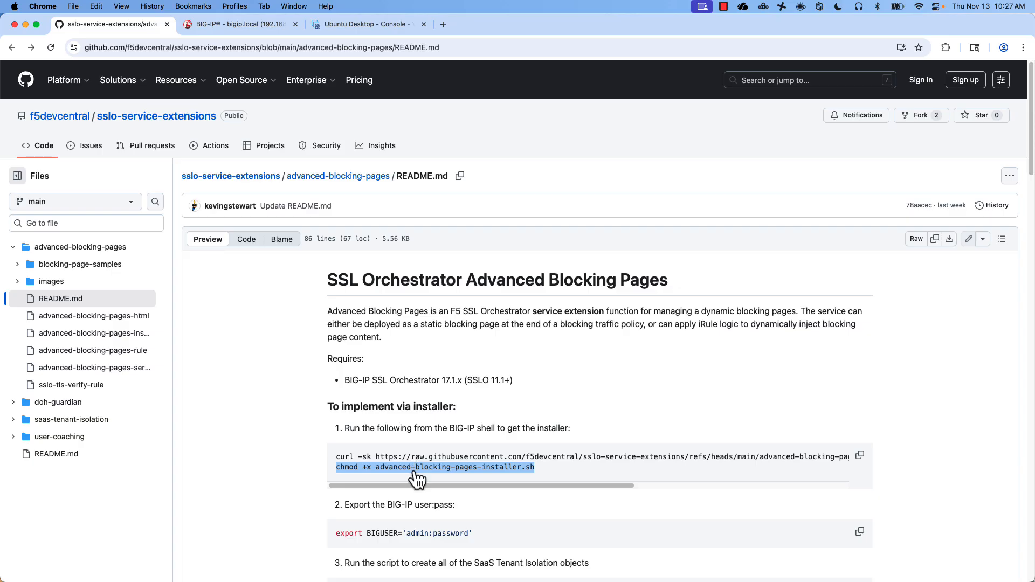
{"action": "key", "text": "super+Tab"}
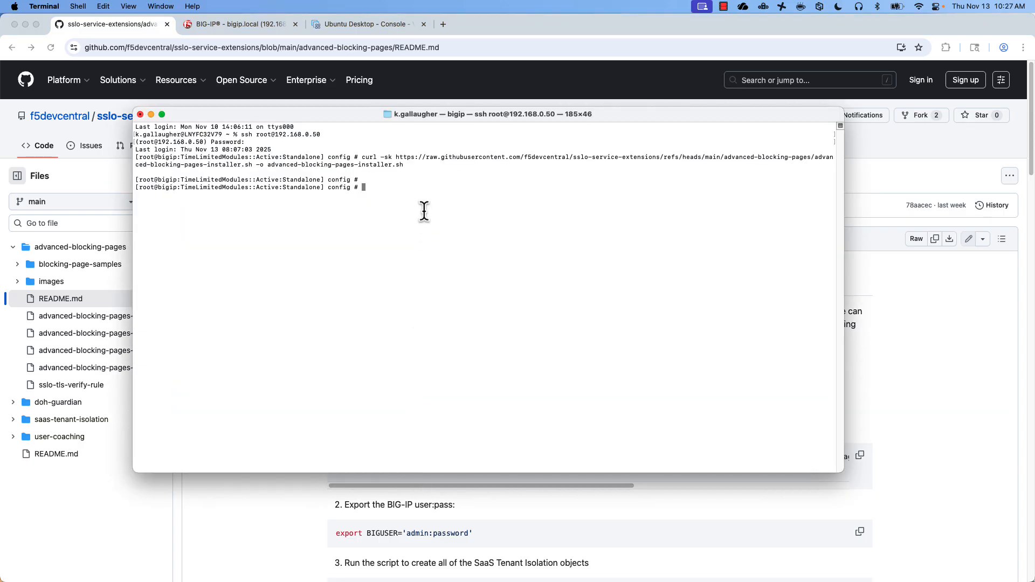
{"action": "key", "text": "super+v"}
{"action": "key", "text": "Return"}
- Export the BIGUSER variable with the admin account credentials in the BIG-IP shell
{"action": "key", "text": "super+Tab"}
{"action": "scroll", "coordinate": [468, 452], "scroll_direction": "down", "scroll_amount": 5}
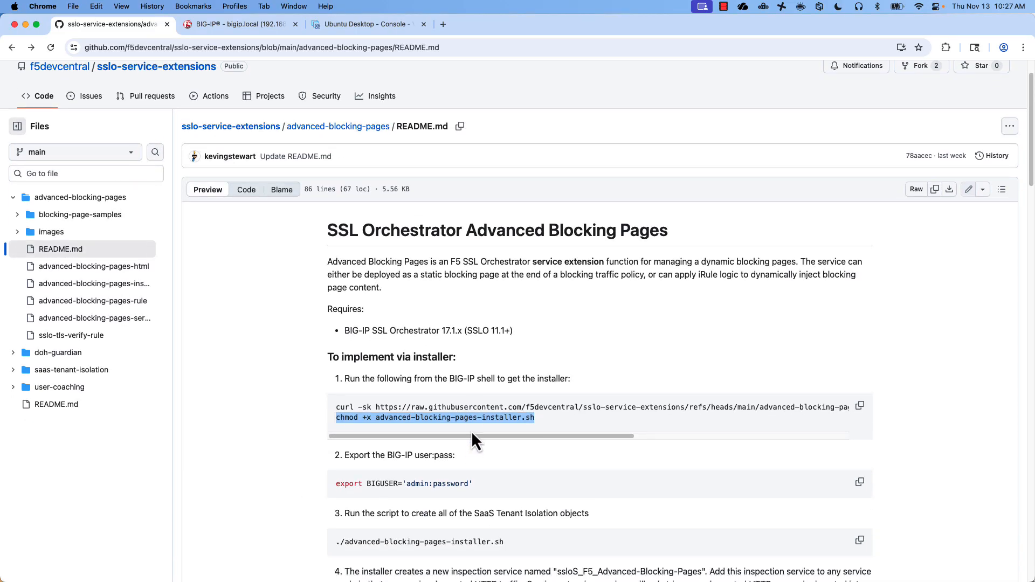
{"action": "left_click", "coordinate": [431, 402]}
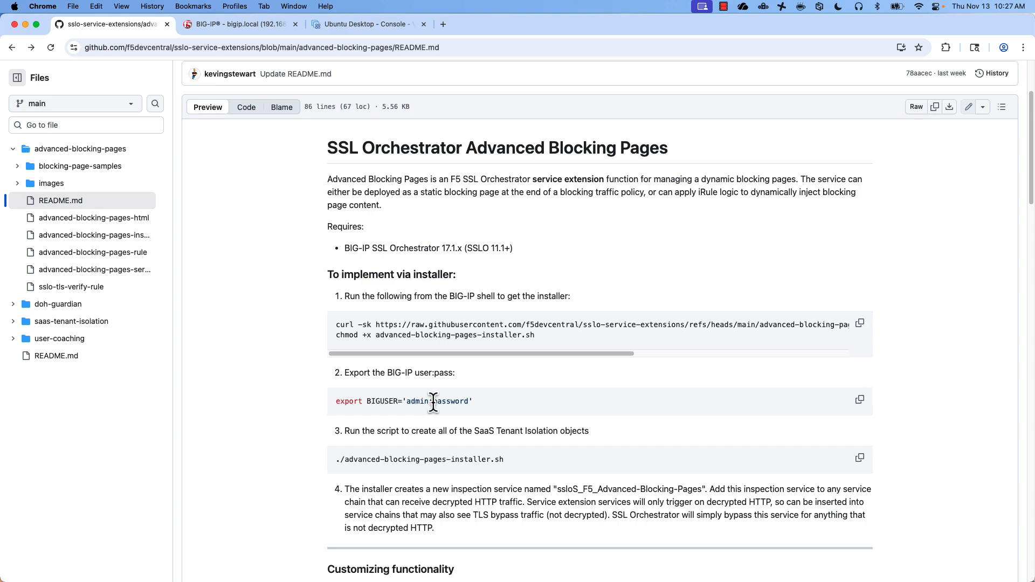
{"action": "left_click_drag", "start_coordinate": [431, 402], "coordinate": [338, 403]}
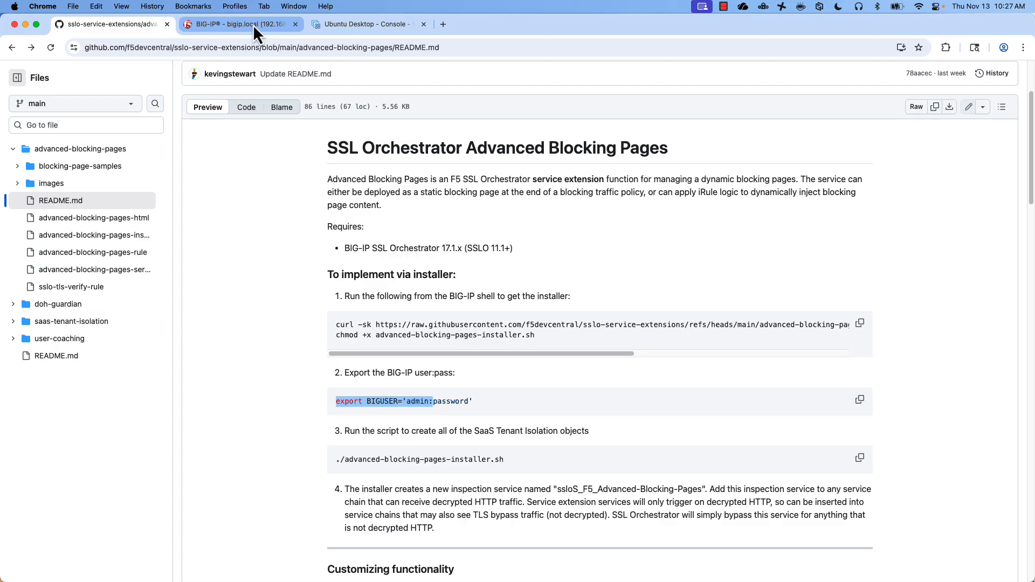
{"action": "key", "text": "super+Tab"}
{"action": "key", "text": "super+v"}
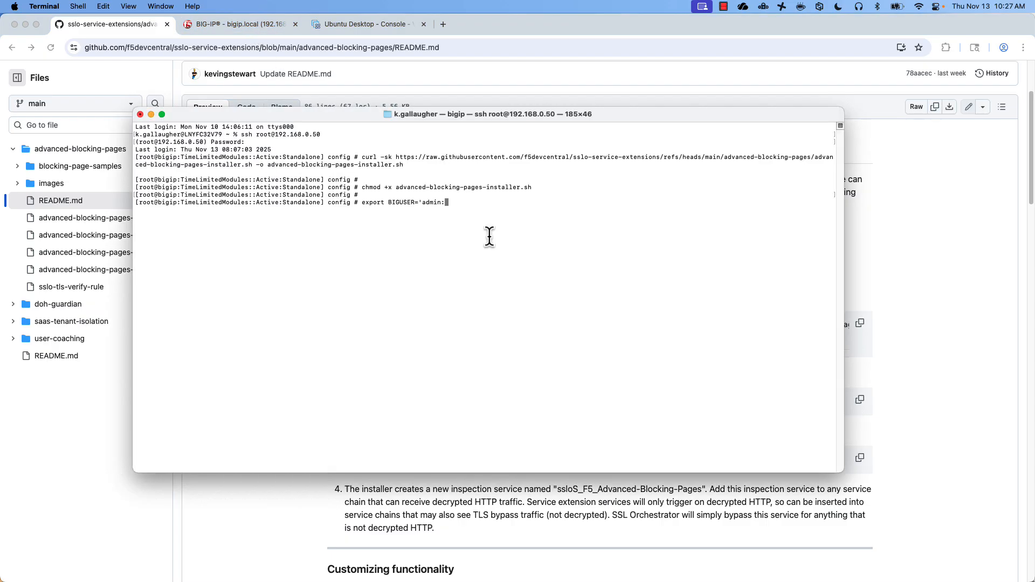
{"action": "type", "text": "admin'"}
{"action": "key", "text": "Return"}
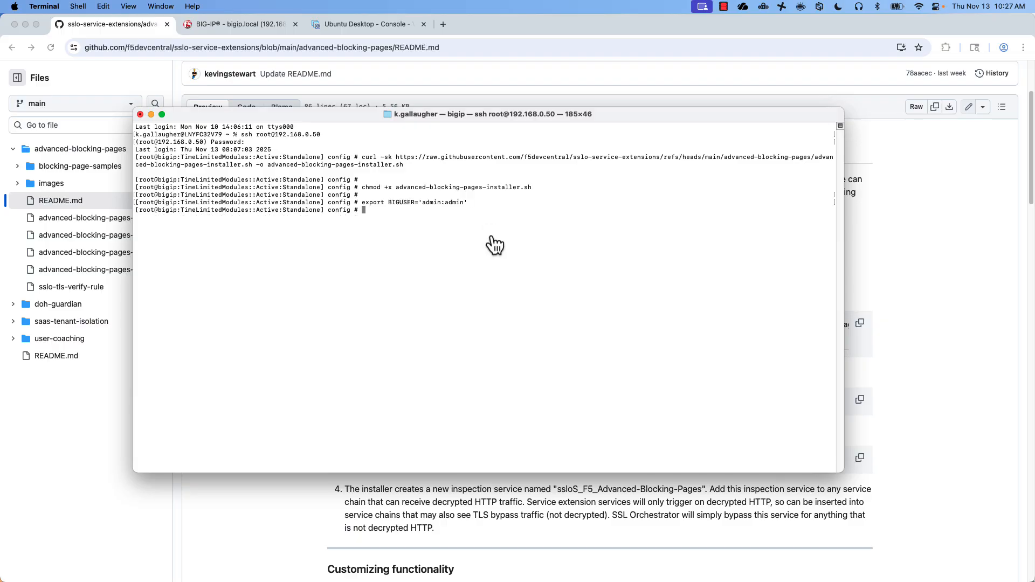
{"action": "key", "text": "super+Tab"}
- Run ./advanced-blocking-pages-installer.sh at the BIG-IP prompt until it reports Done
{"action": "scroll", "coordinate": [304, 410], "scroll_direction": "down", "scroll_amount": 2}
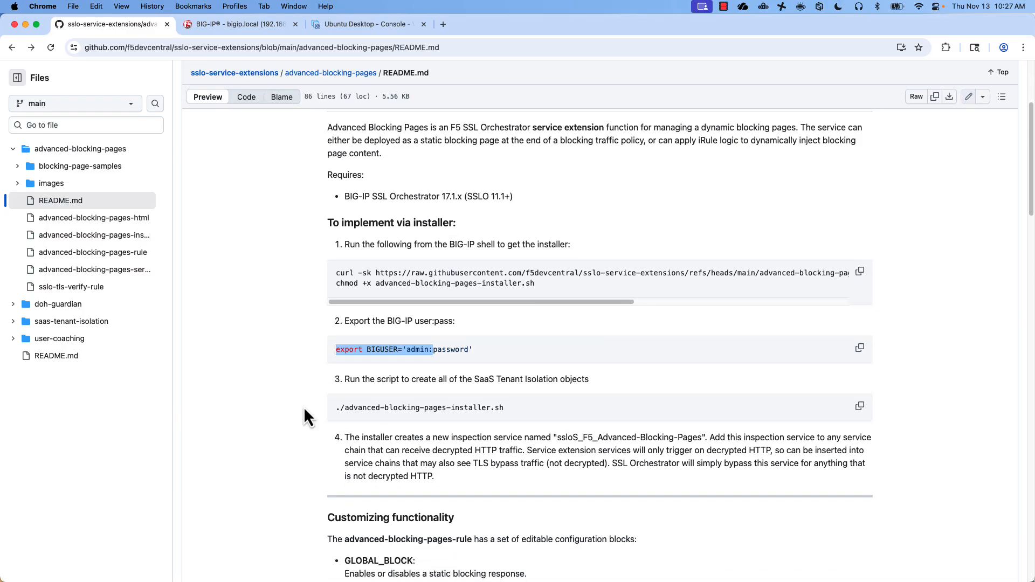
{"action": "scroll", "coordinate": [303, 407], "scroll_direction": "down", "scroll_amount": 5}
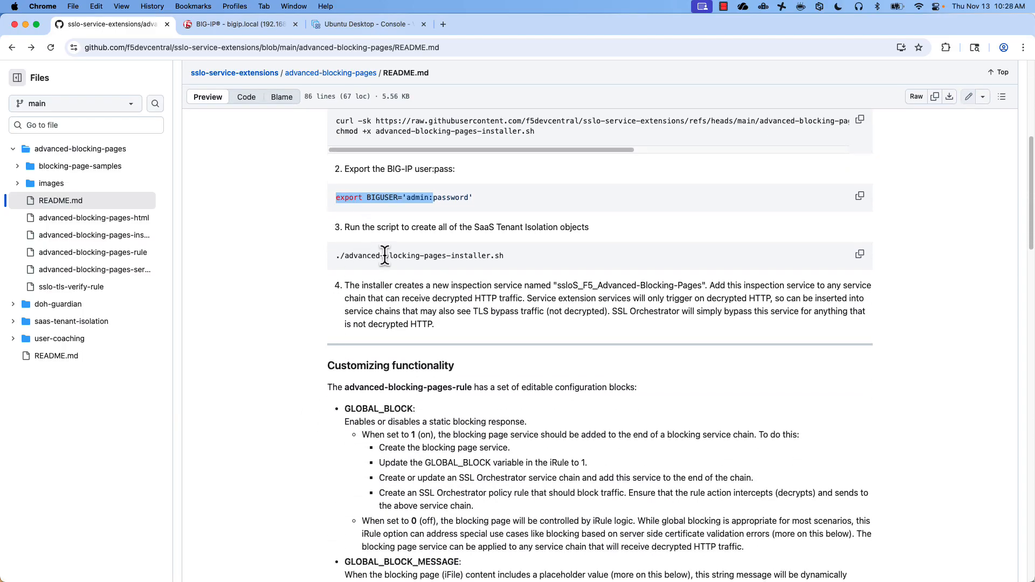
{"action": "triple_click", "coordinate": [385, 255]}
{"action": "key", "text": "super+c"}
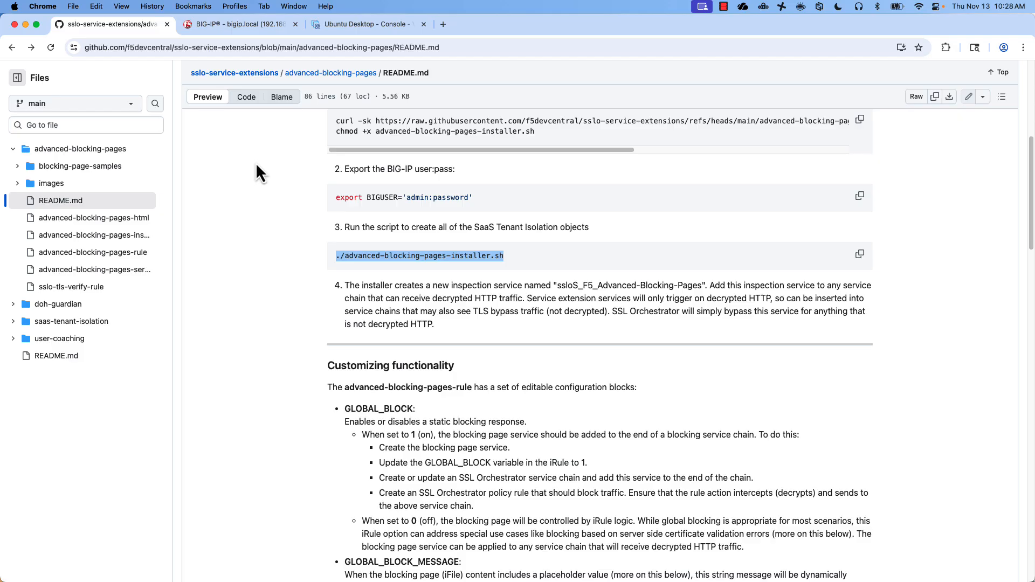
{"action": "key", "text": "super+Tab"}
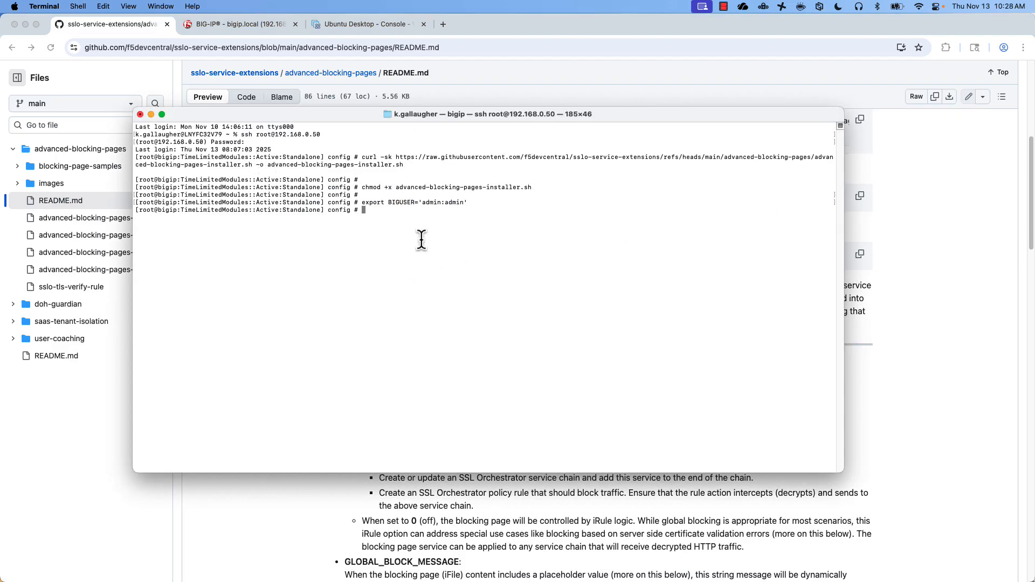
{"action": "key", "text": "super+v"}
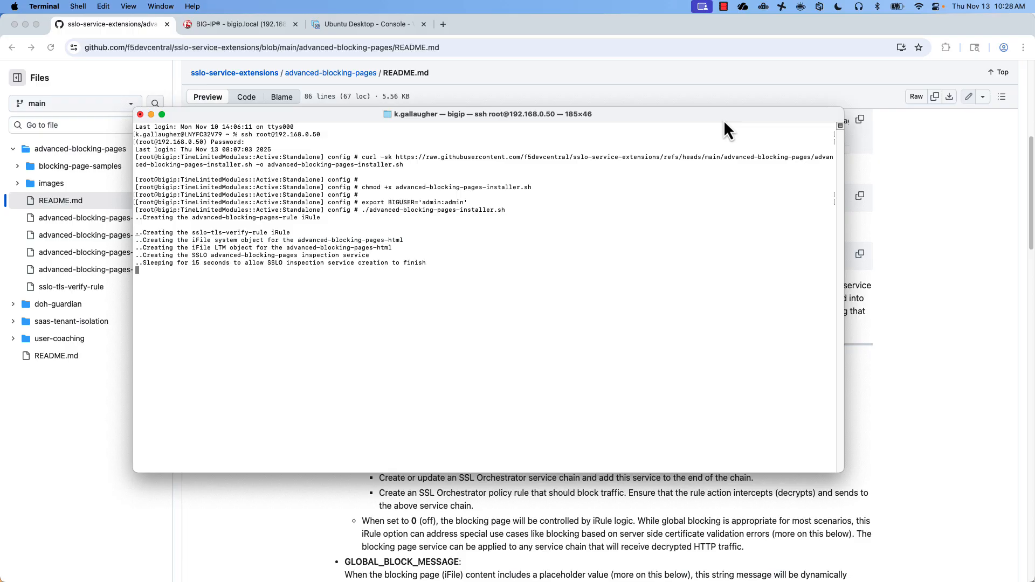
{"action": "key", "text": "Return"}
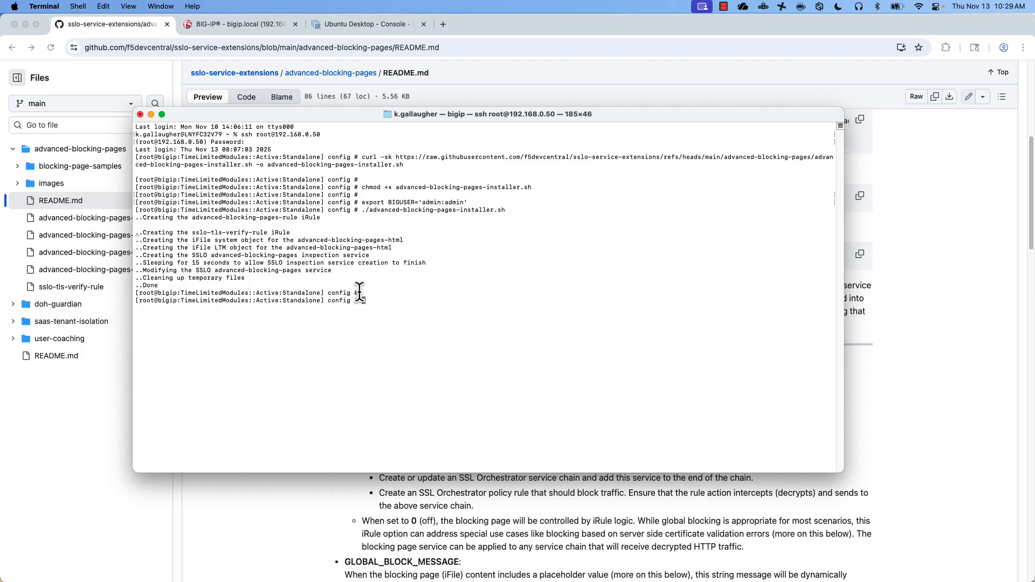
- Refresh SSL Orchestrator Configuration so ssloS_F5_Advanced-Blocking-Pages appears, and expand Local Traffic
{"action": "left_click", "coordinate": [260, 531]}
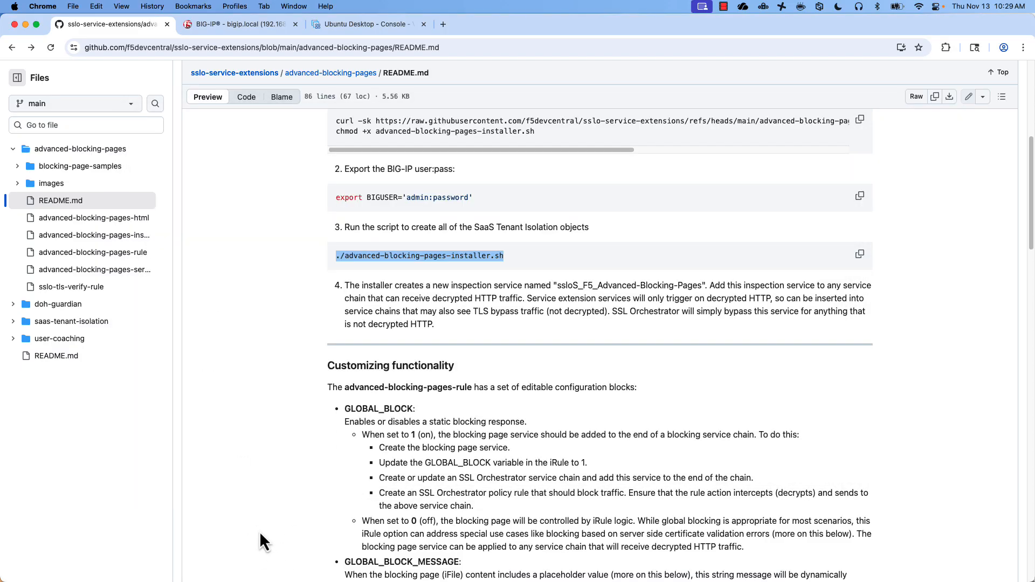
{"action": "left_click", "coordinate": [240, 28]}
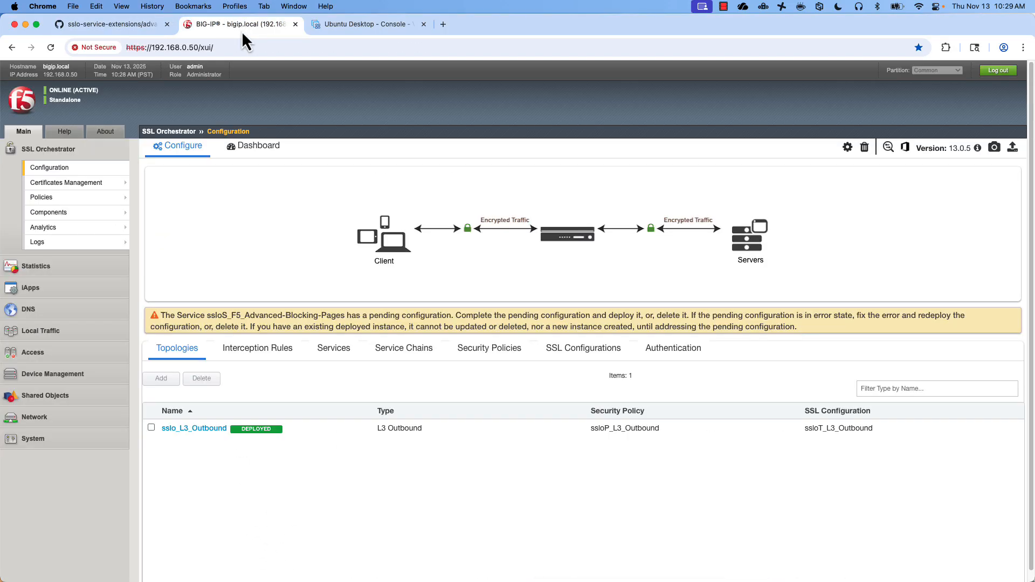
{"action": "left_click", "coordinate": [57, 170]}
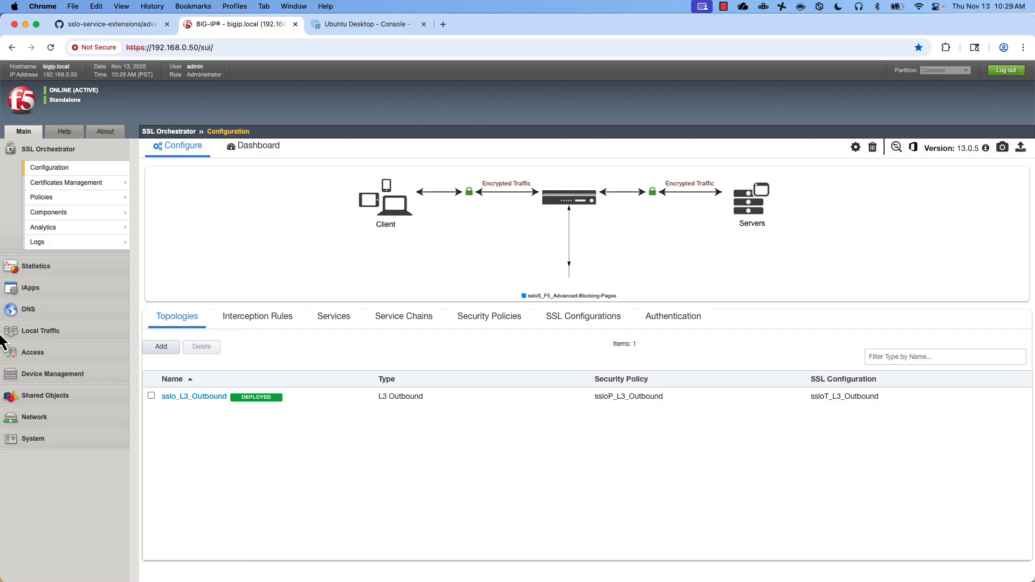
{"action": "left_click", "coordinate": [56, 337]}
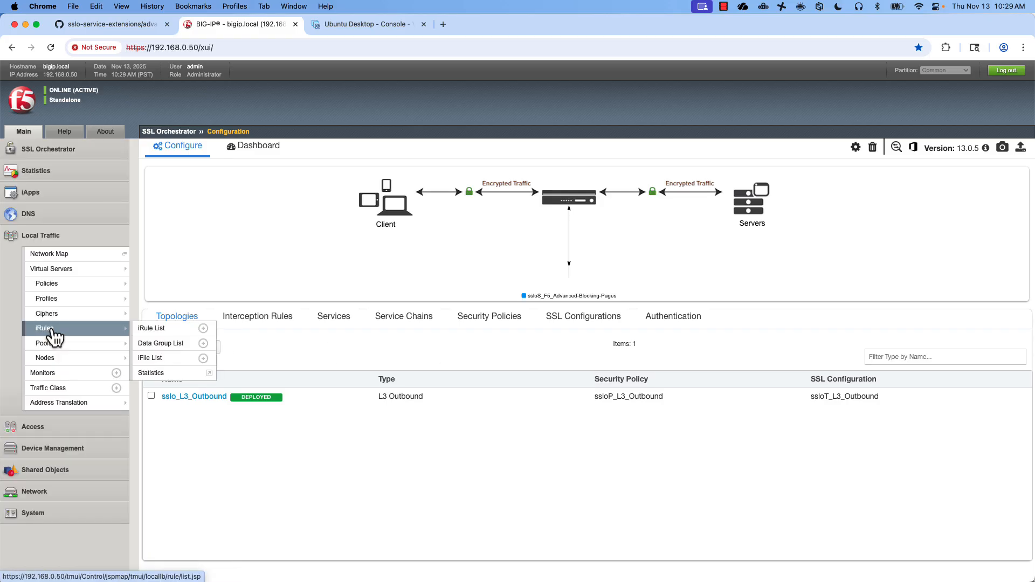
- Change GLOBAL_BLOCK from 0 to 1 in the advanced-blocking-pages-rule iRule and save it
{"action": "left_click", "coordinate": [156, 330]}
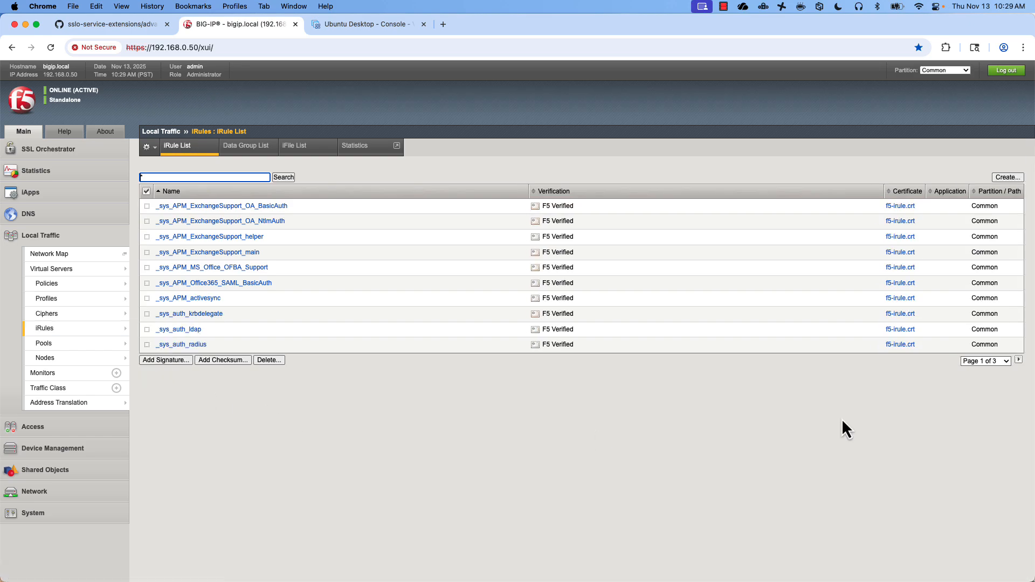
{"action": "left_click", "coordinate": [995, 361]}
{"action": "left_click", "coordinate": [991, 401]}
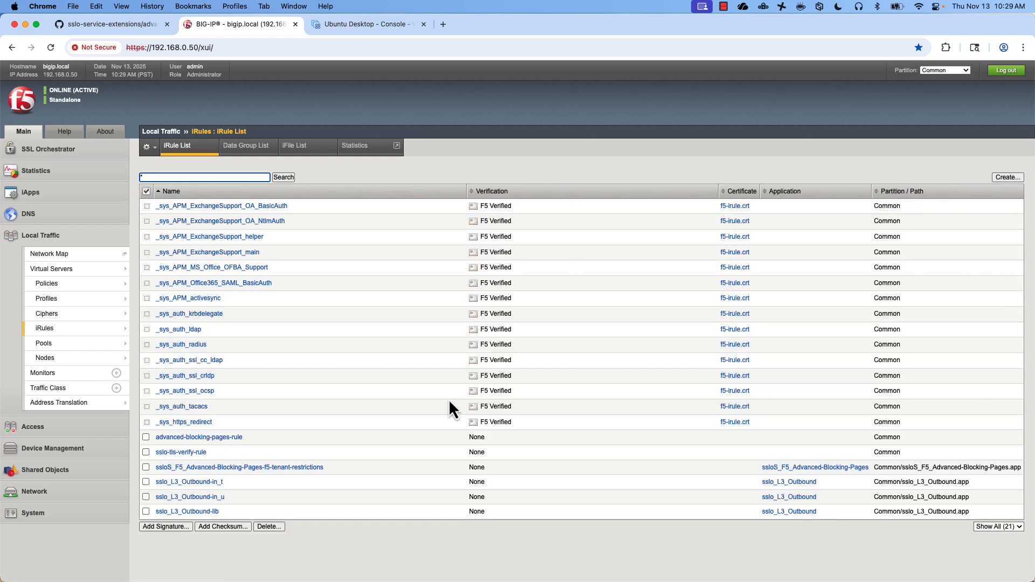
{"action": "left_click", "coordinate": [237, 439]}
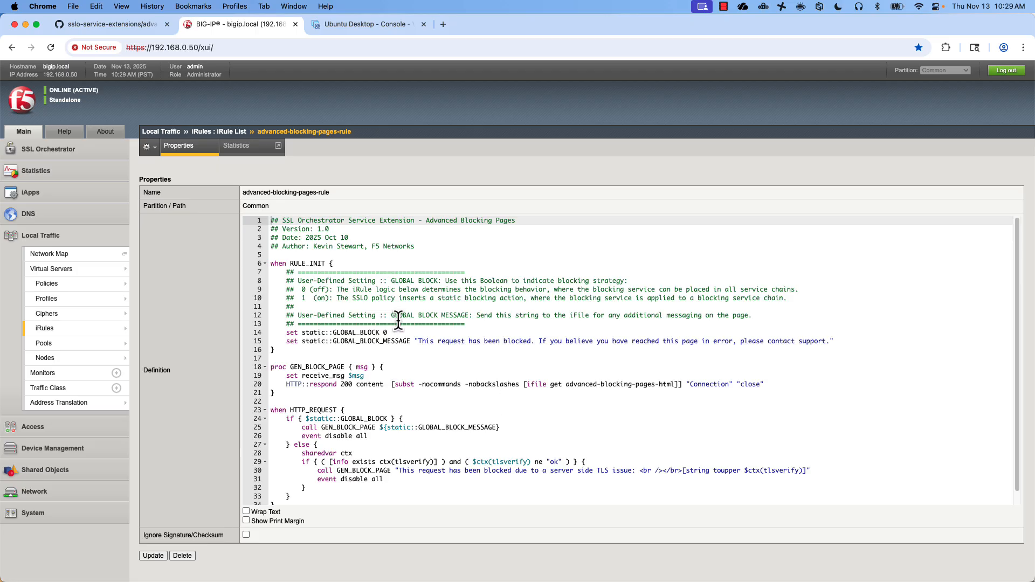
{"action": "left_click", "coordinate": [389, 333]}
{"action": "key", "text": "BackSpace"}
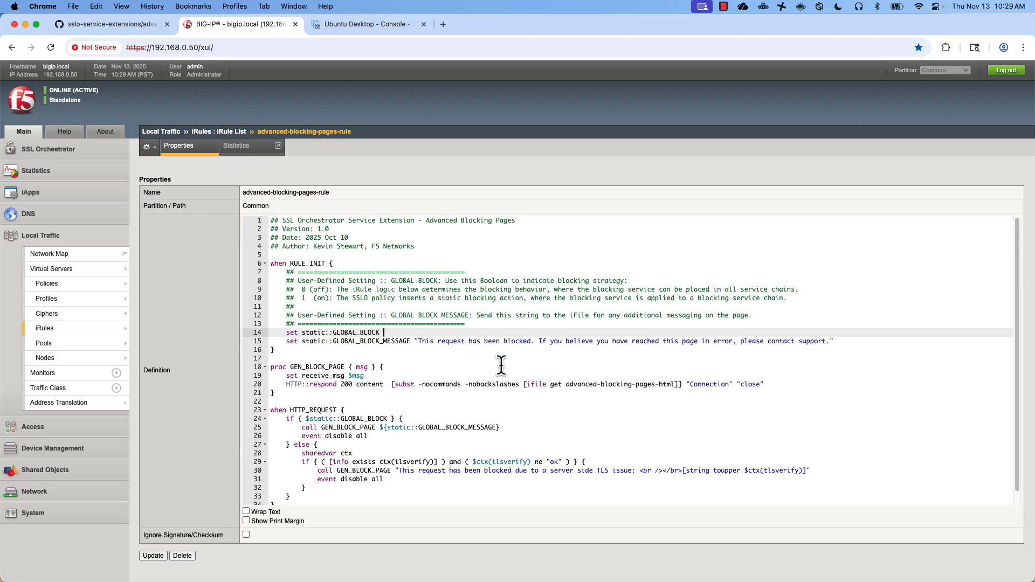
{"action": "type", "text": "1"}
{"action": "left_click", "coordinate": [502, 367]}
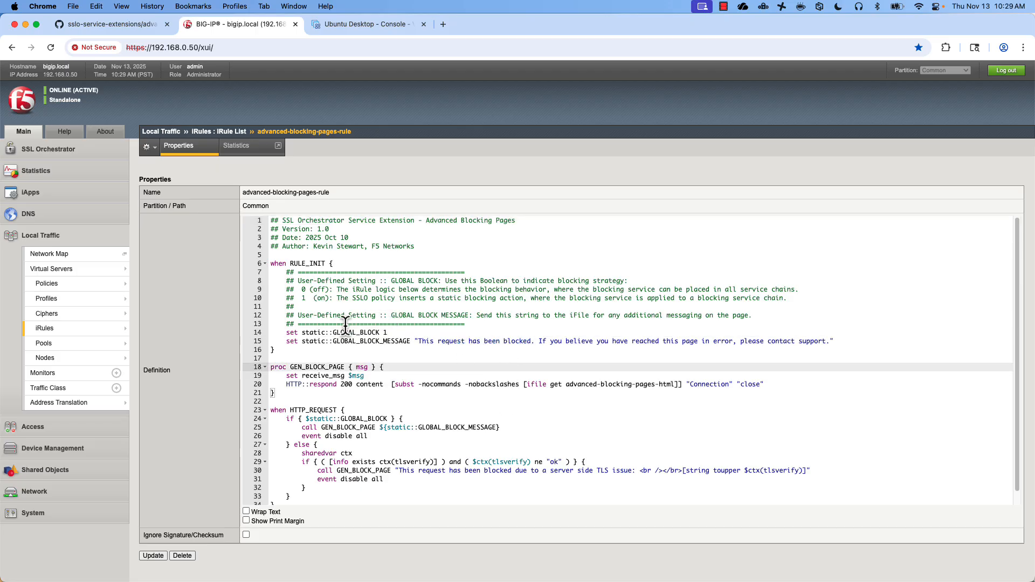
{"action": "left_click", "coordinate": [150, 557]}
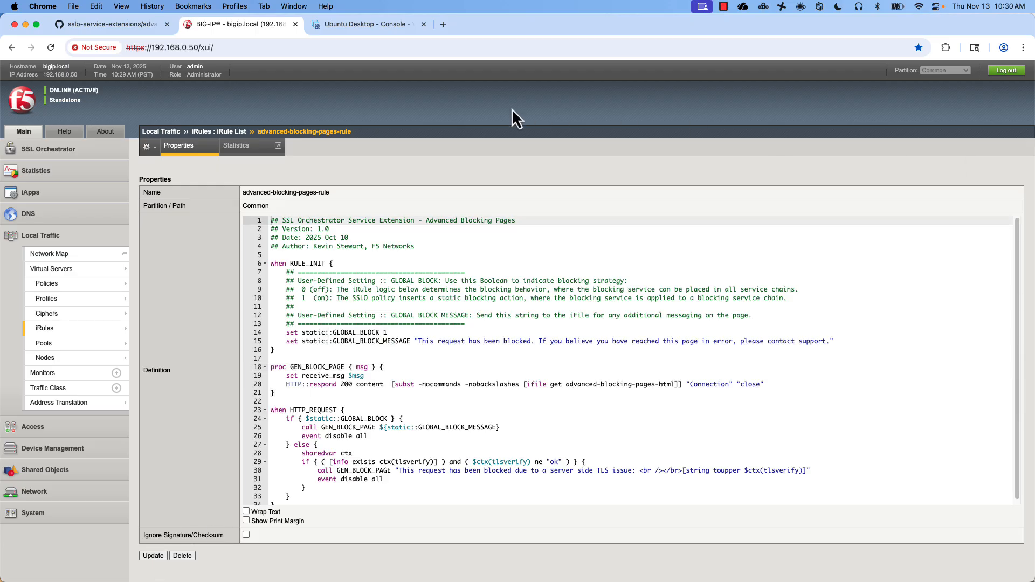
{"action": "left_click", "coordinate": [54, 153]}
- Add ssloS_F5_Advanced-Blocking-Pages to ssloSC_ServiceChain1's chain order and deploy it
{"action": "left_click", "coordinate": [51, 169]}
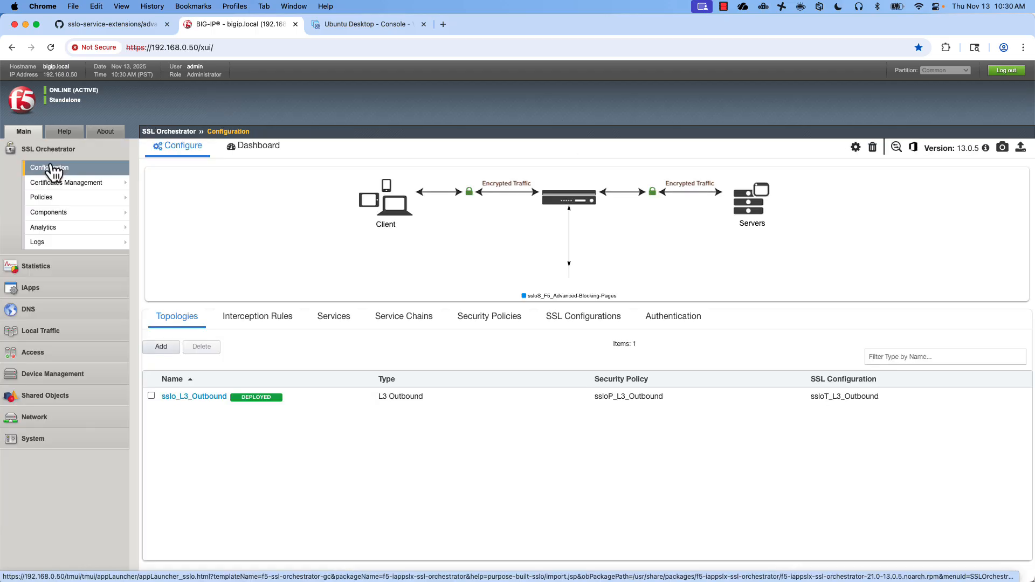
{"action": "left_click", "coordinate": [413, 315]}
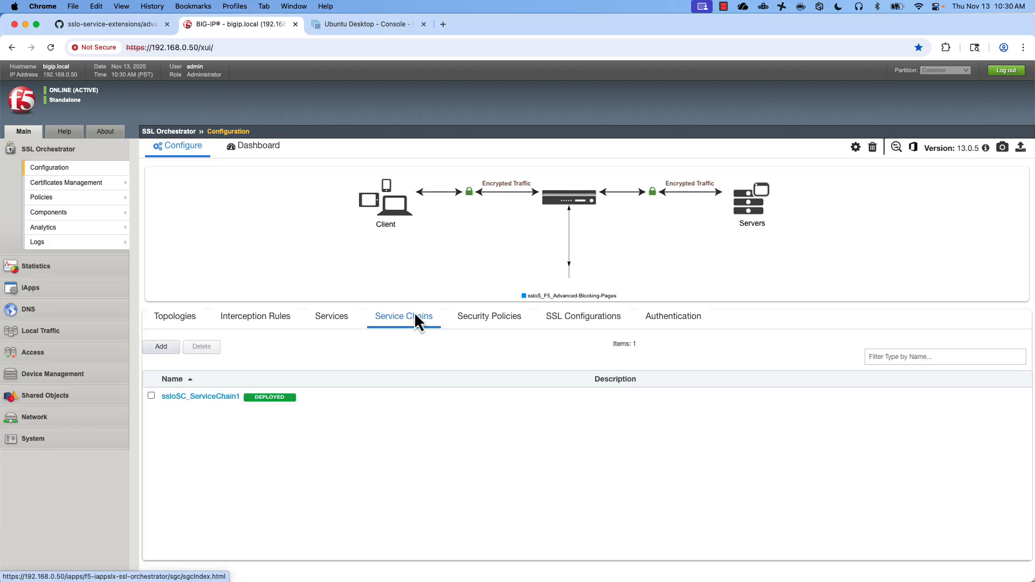
{"action": "left_click", "coordinate": [200, 397]}
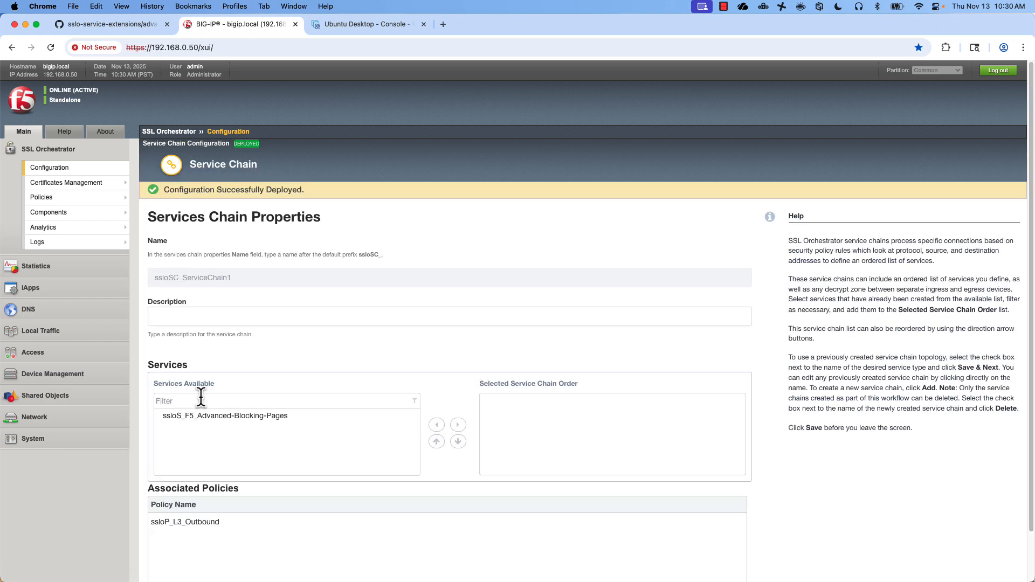
{"action": "left_click", "coordinate": [458, 425]}
{"action": "scroll", "coordinate": [458, 313], "scroll_direction": "down", "scroll_amount": 2}
{"action": "left_click", "coordinate": [218, 564]}
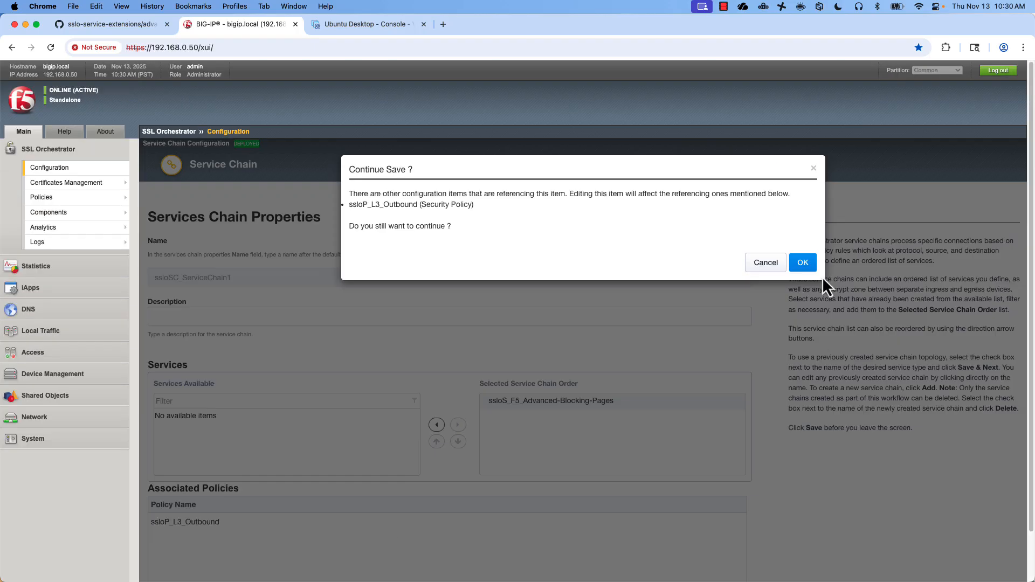
{"action": "left_click", "coordinate": [802, 261]}
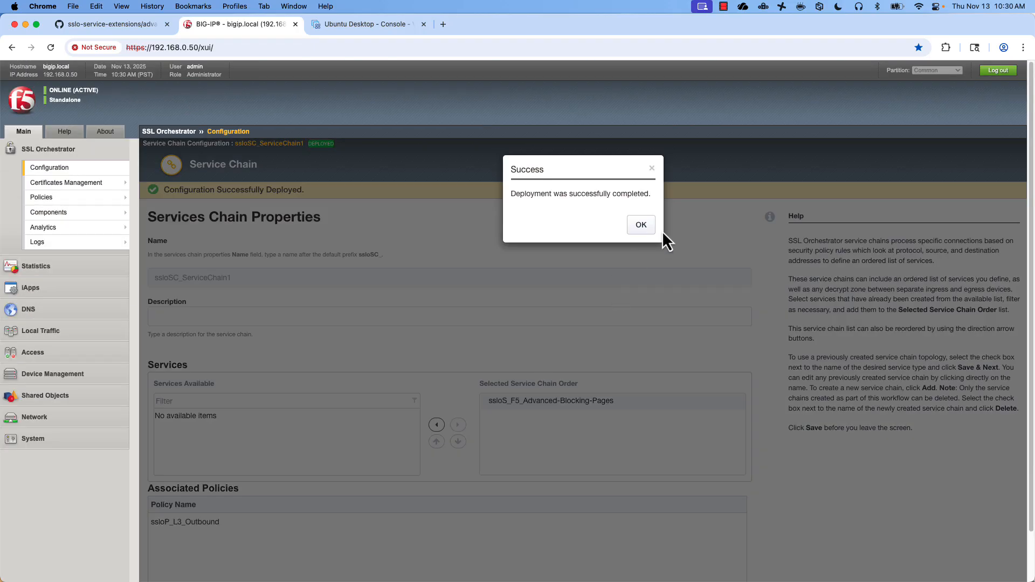
{"action": "left_click", "coordinate": [643, 225]}
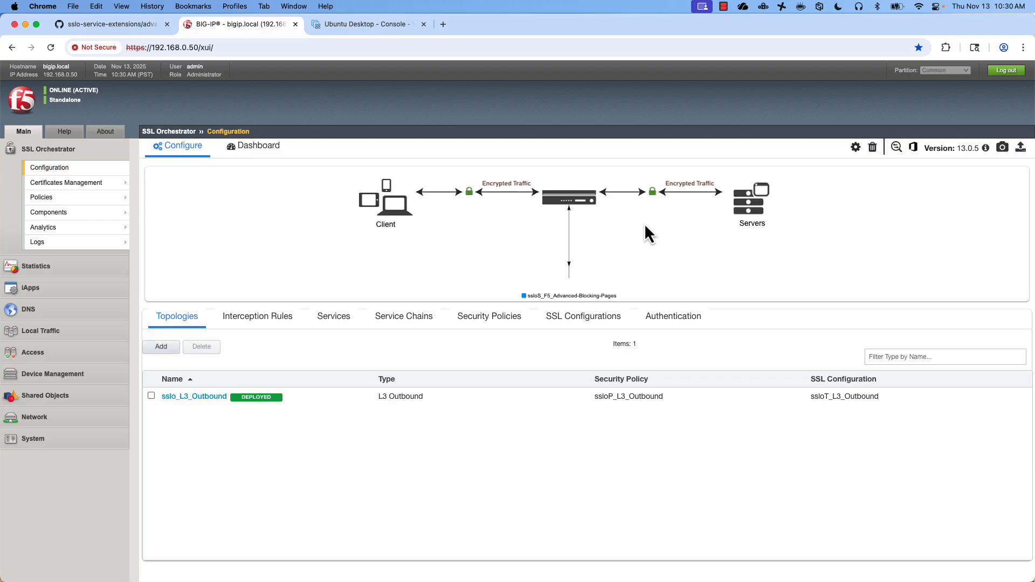
- Open the ssloP_L3_Outbound policy from the Security Policies list
{"action": "left_click", "coordinate": [54, 170]}
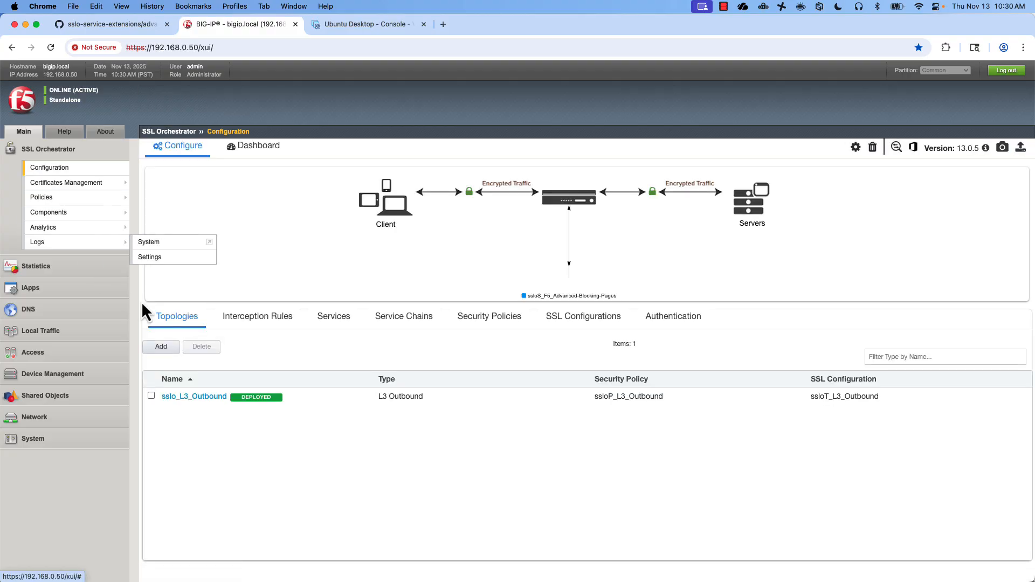
{"action": "left_click", "coordinate": [489, 318]}
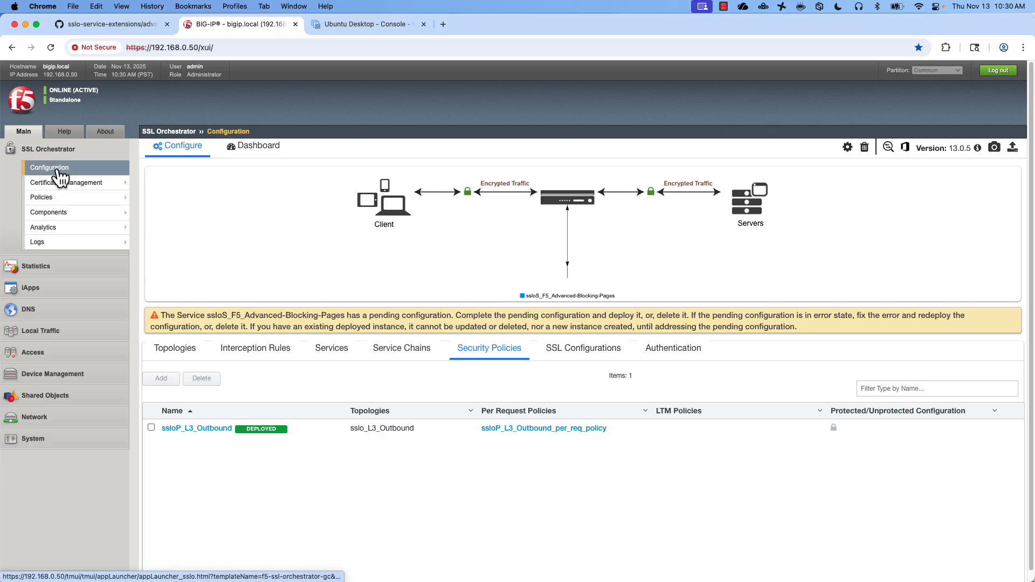
{"action": "left_click", "coordinate": [210, 399]}
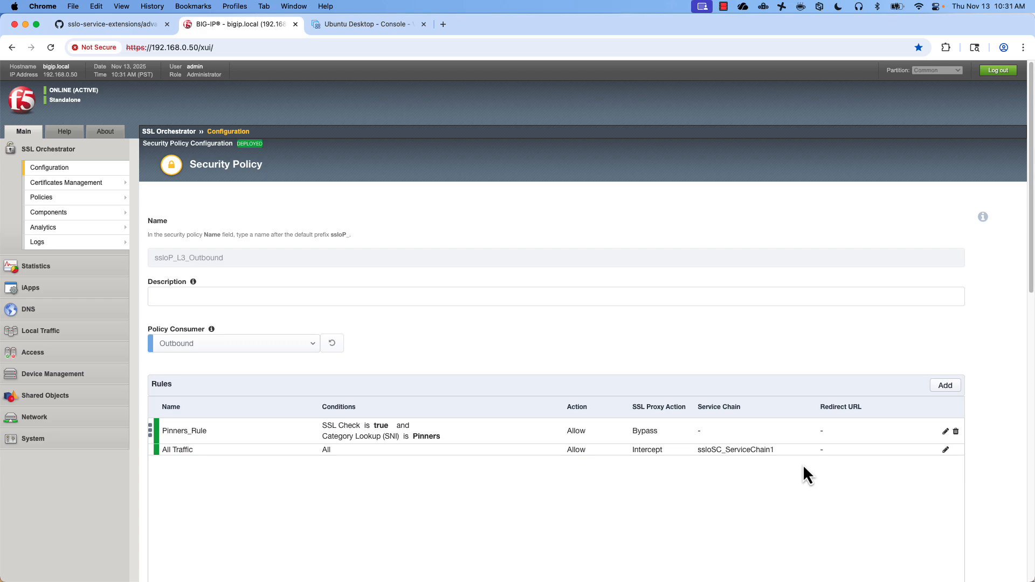
- Add a new rule named CyberThreats with a Category Lookup (All) condition
{"action": "left_click", "coordinate": [946, 386]}
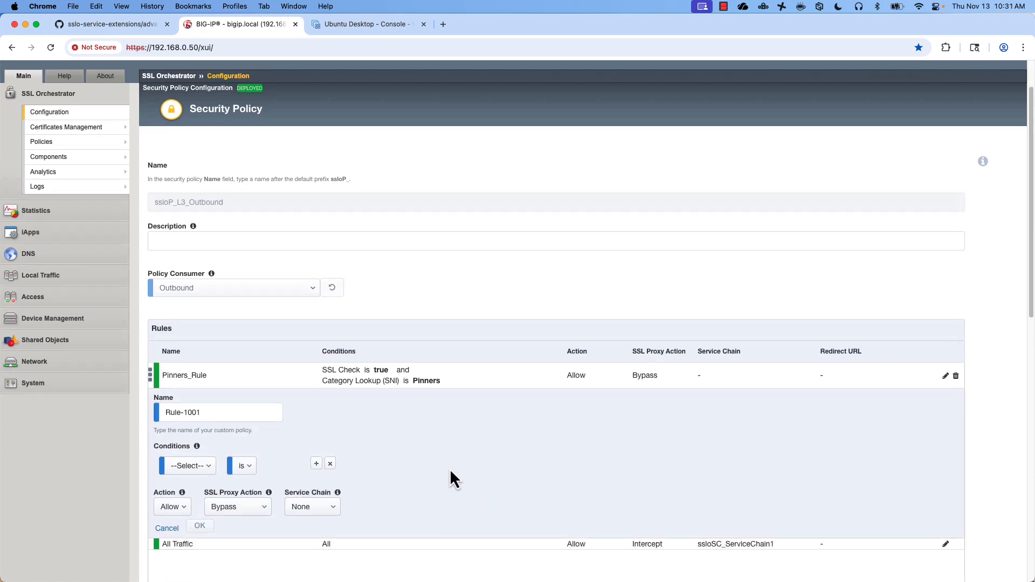
{"action": "scroll", "coordinate": [450, 478], "scroll_direction": "down", "scroll_amount": 3}
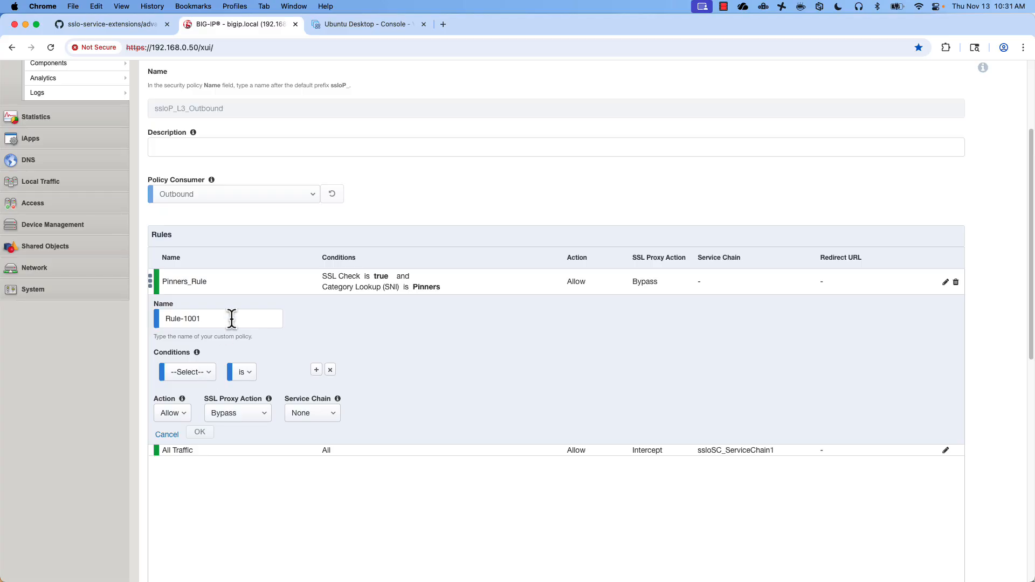
{"action": "left_click_drag", "start_coordinate": [231, 318], "coordinate": [137, 314]}
{"action": "type", "text": "Thr"}
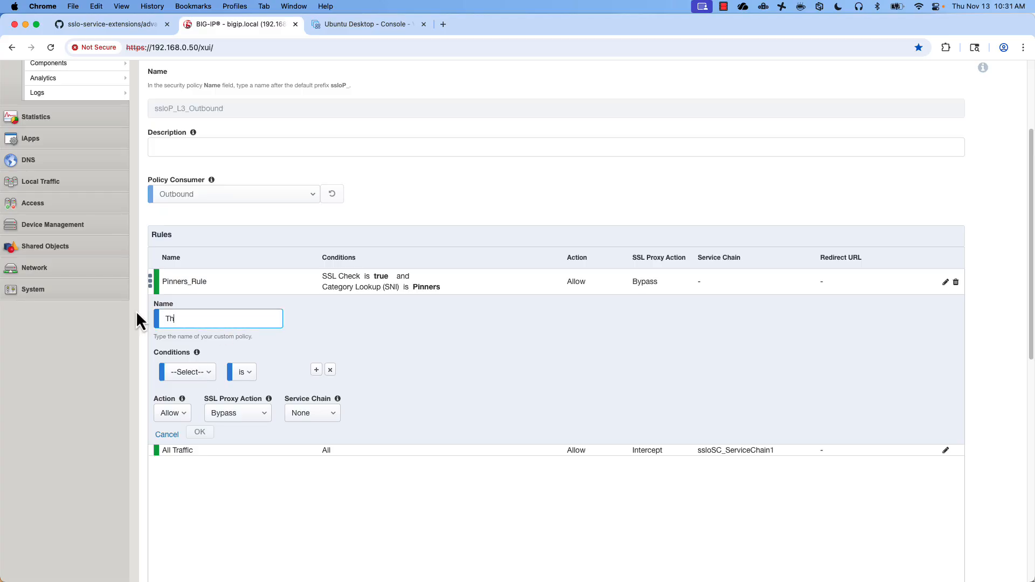
{"action": "key", "text": "BackSpace"}
{"action": "key", "text": "BackSpace"}
{"action": "key", "text": "BackSpace"}
{"action": "type", "text": "CyberThreats"}
{"action": "left_click", "coordinate": [179, 372]}
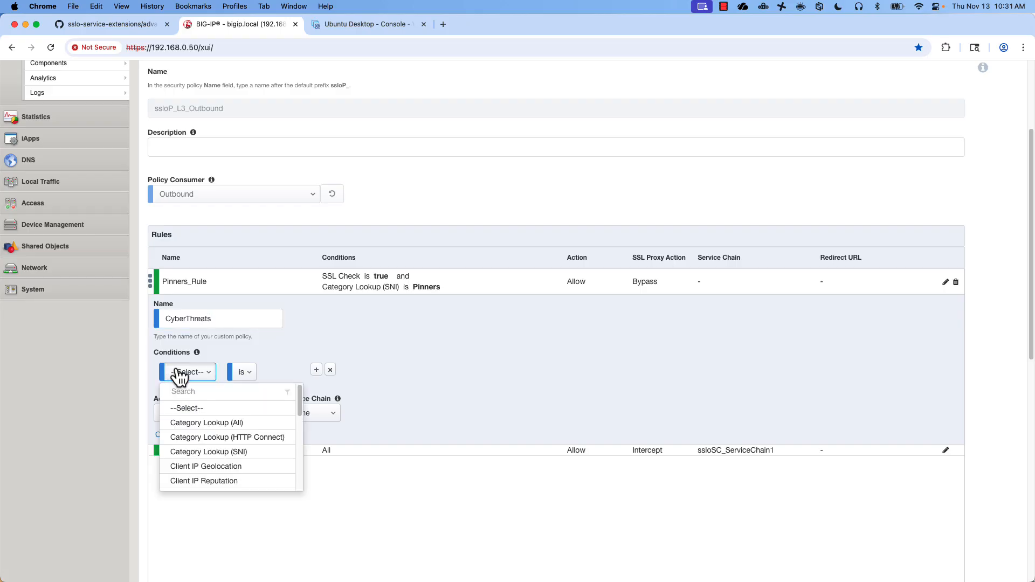
{"action": "left_click", "coordinate": [185, 422]}
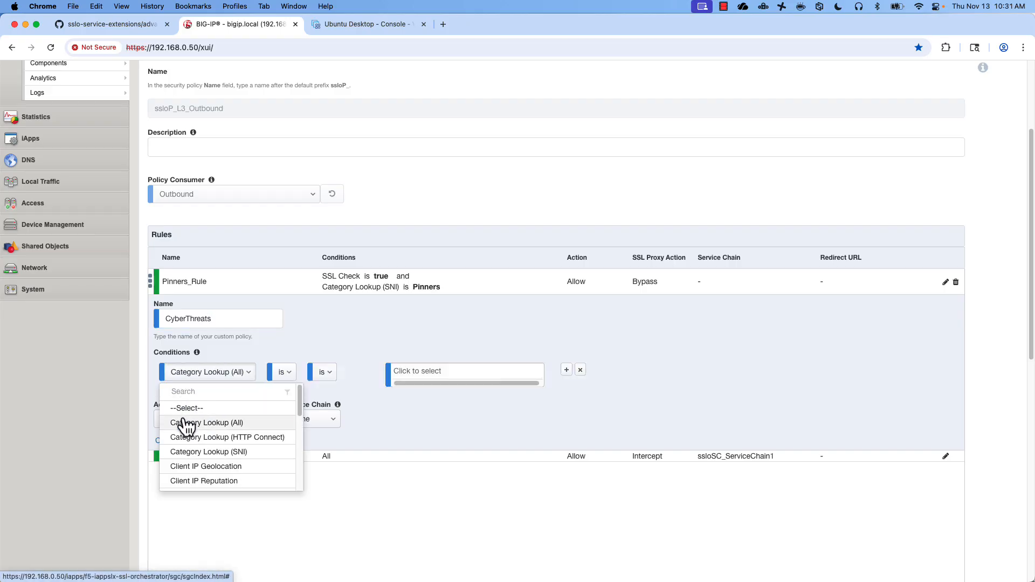
- Add six malware categories: Advanced Malware C&C and Payloads, Malicious Embedded Link/iFrame, Malicious Web Sites, Mobile Malware
{"action": "left_click", "coordinate": [415, 372]}
{"action": "type", "text": "mal"}
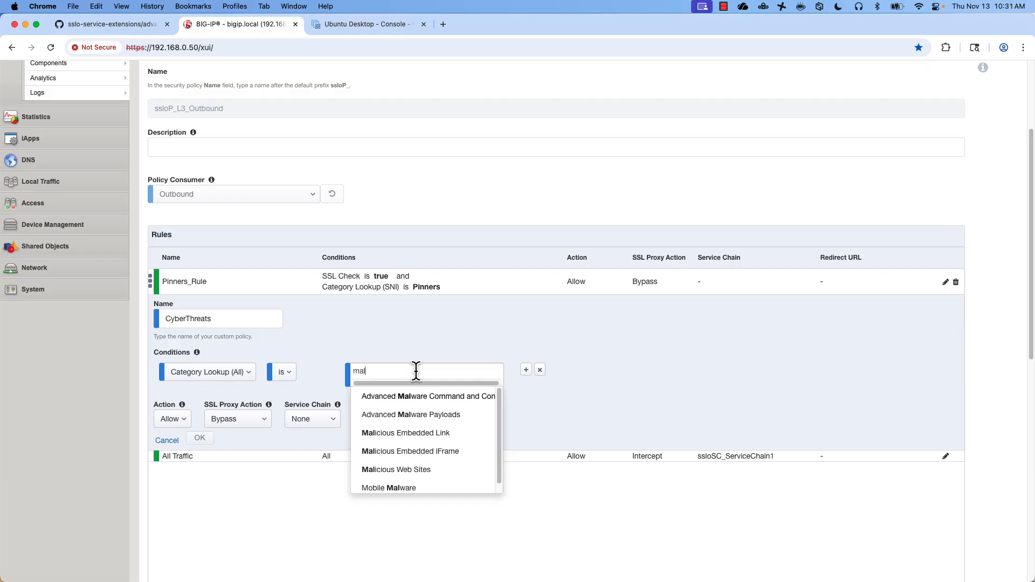
{"action": "left_click", "coordinate": [430, 398]}
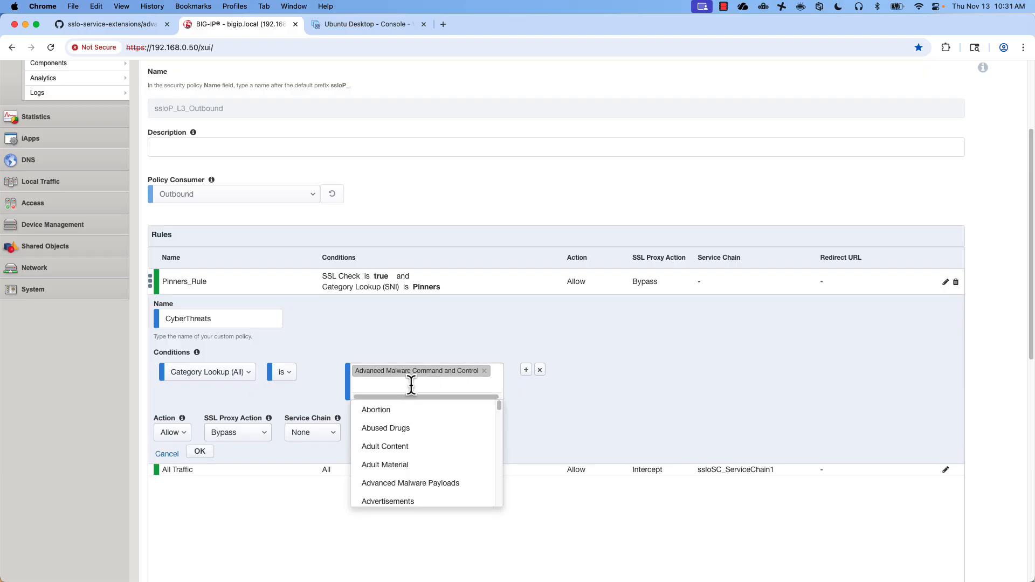
{"action": "type", "text": "mal"}
{"action": "left_click", "coordinate": [403, 408]}
{"action": "type", "text": "mal"}
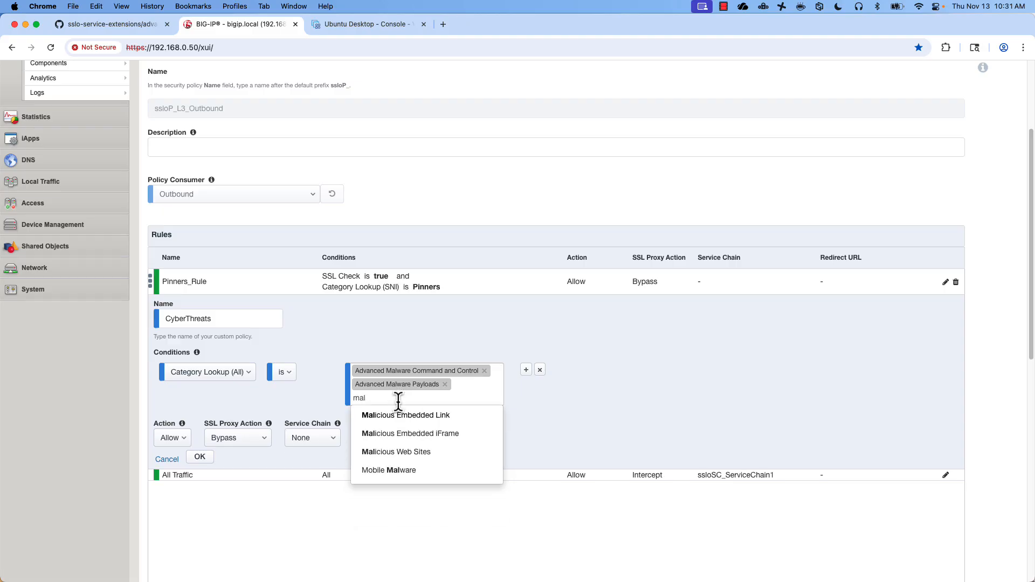
{"action": "left_click", "coordinate": [403, 416]}
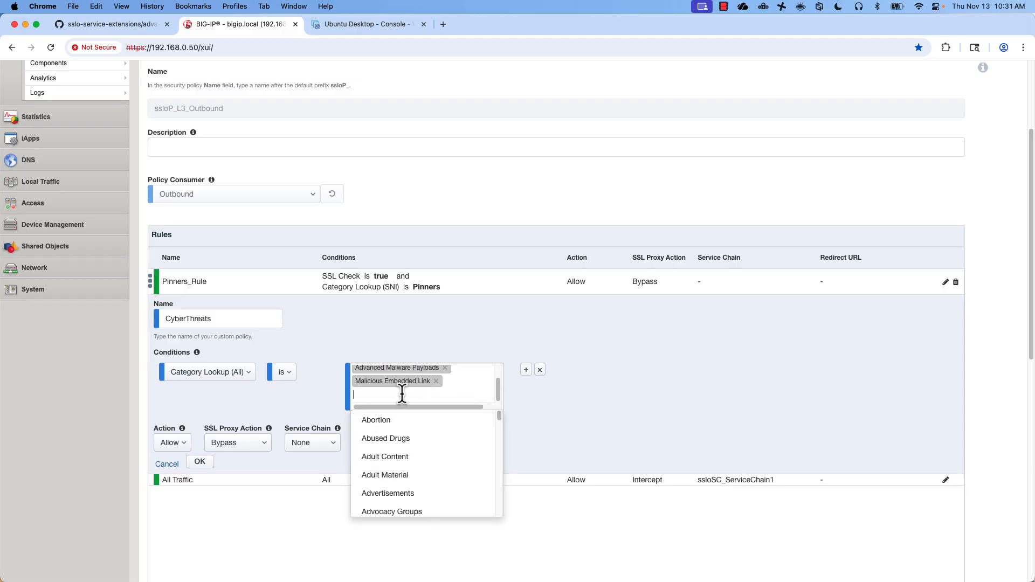
{"action": "type", "text": "mal"}
{"action": "left_click", "coordinate": [407, 420]}
{"action": "type", "text": "mal"}
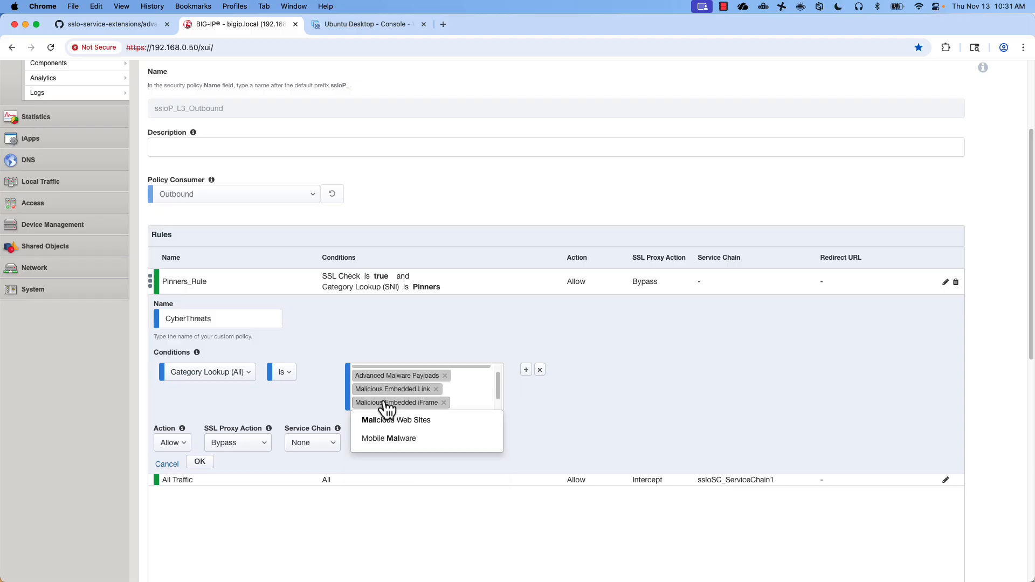
{"action": "left_click", "coordinate": [386, 420]}
{"action": "type", "text": "mal"}
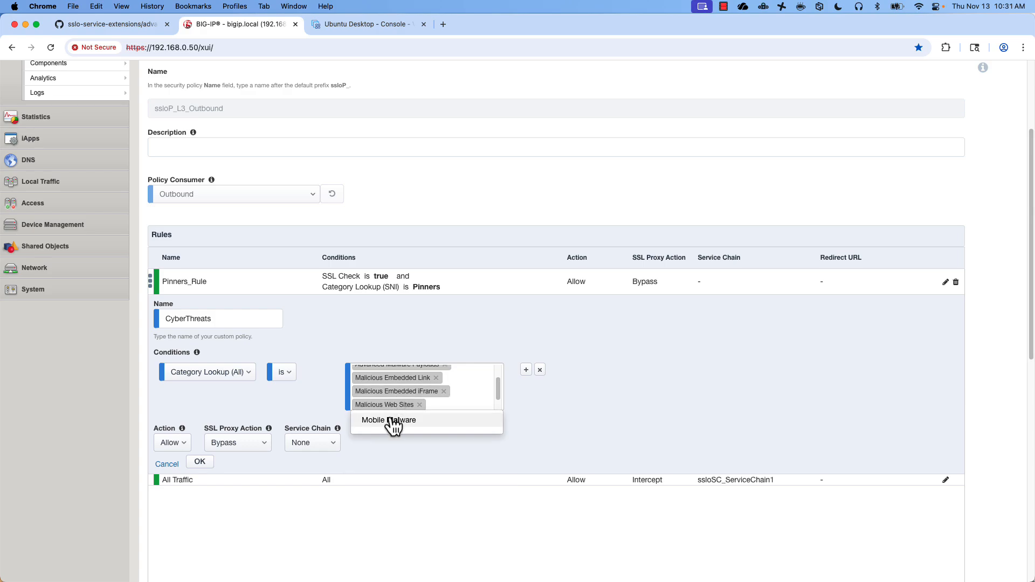
{"action": "left_click", "coordinate": [393, 420]}
{"action": "left_click", "coordinate": [613, 437]}
- Also add the Alcohol and Tobacco category to the CyberThreats rule
{"action": "scroll", "coordinate": [464, 383], "scroll_direction": "down", "scroll_amount": 2}
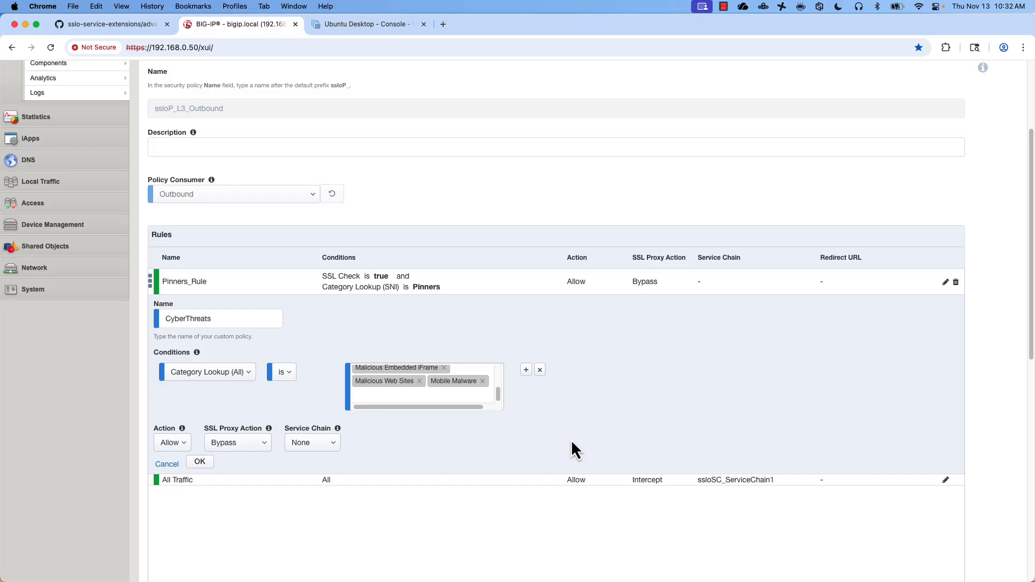
{"action": "left_click", "coordinate": [368, 395]}
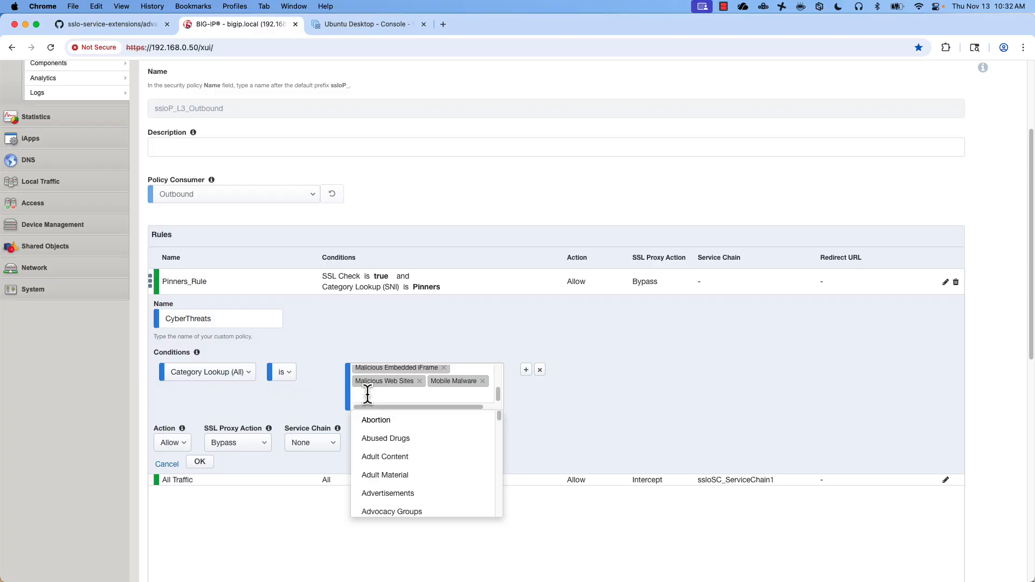
{"action": "type", "text": "alco"}
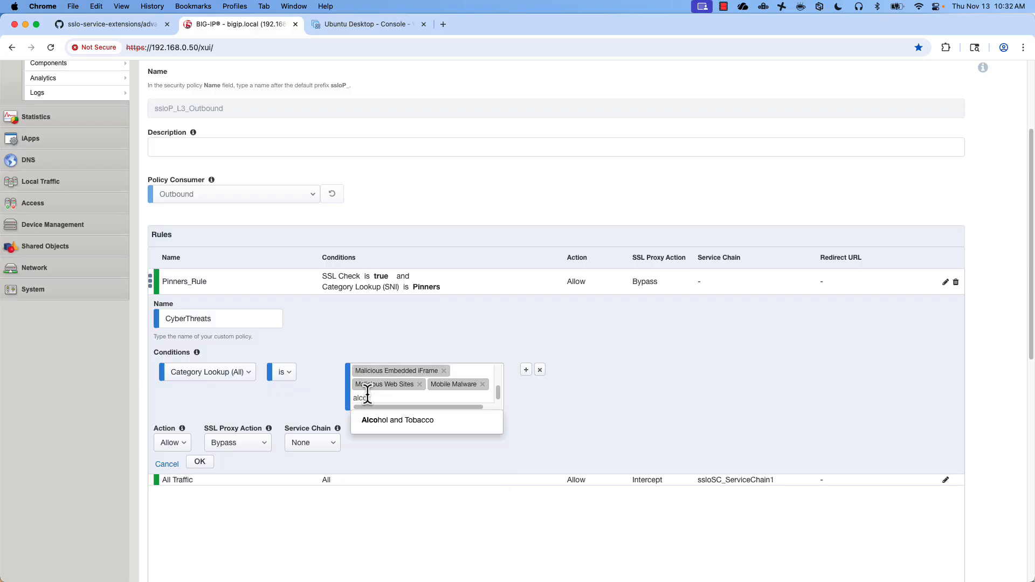
{"action": "left_click", "coordinate": [374, 427]}
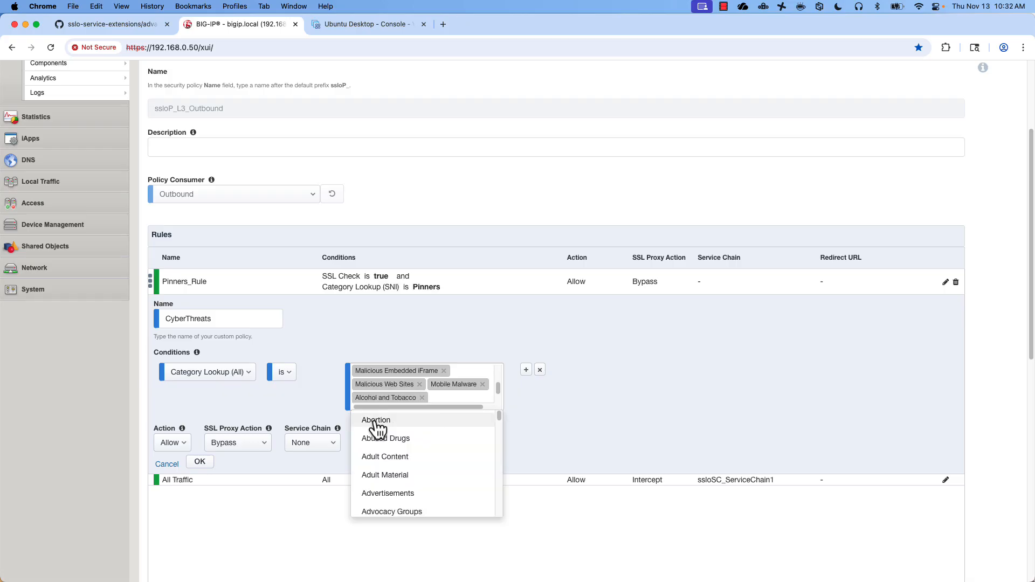
{"action": "left_click", "coordinate": [563, 410]}
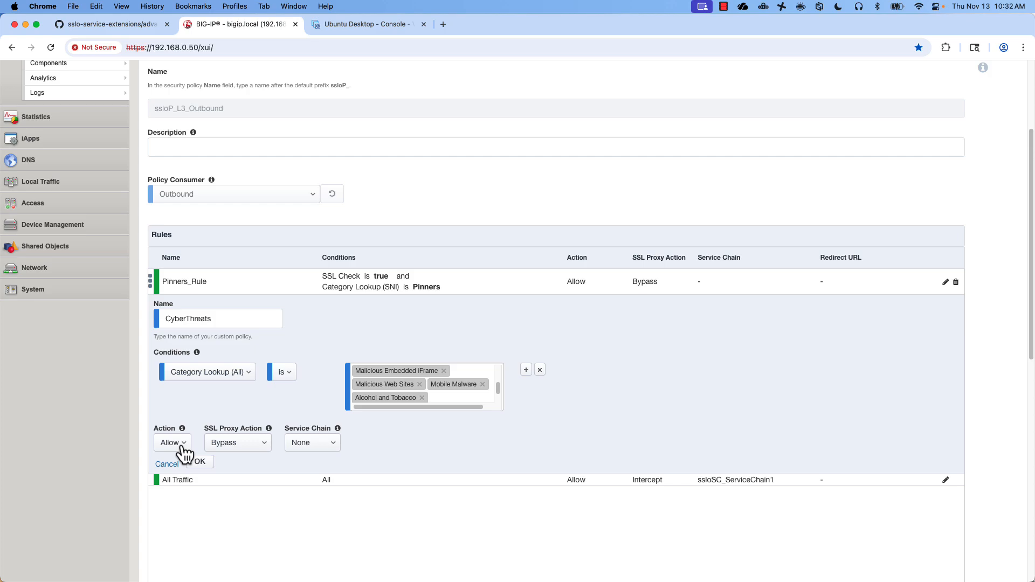
- Set the CyberThreats rule to intercept SSL through ssloSC_ServiceChain1 and save it
{"action": "left_click", "coordinate": [262, 447]}
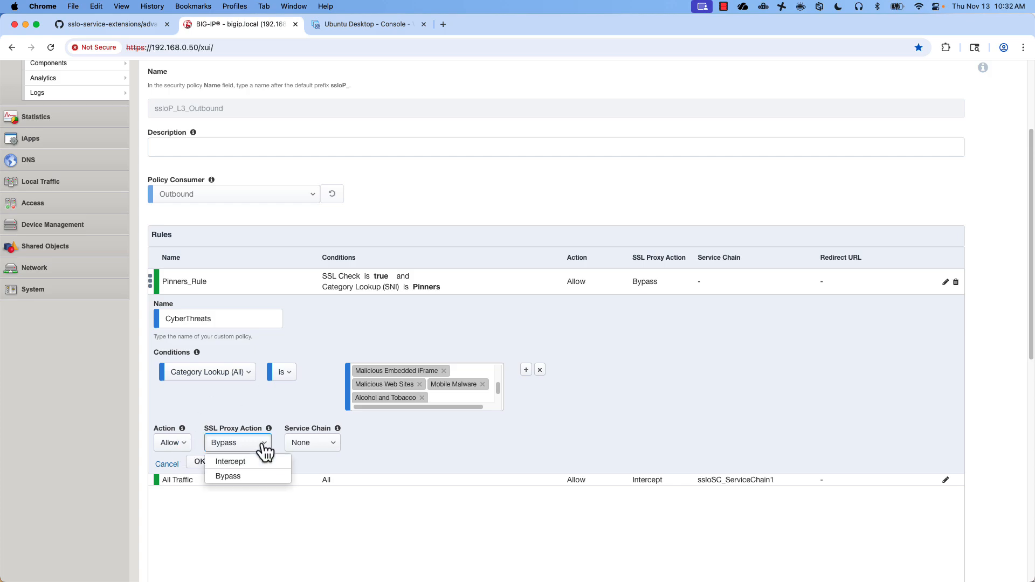
{"action": "left_click", "coordinate": [239, 463]}
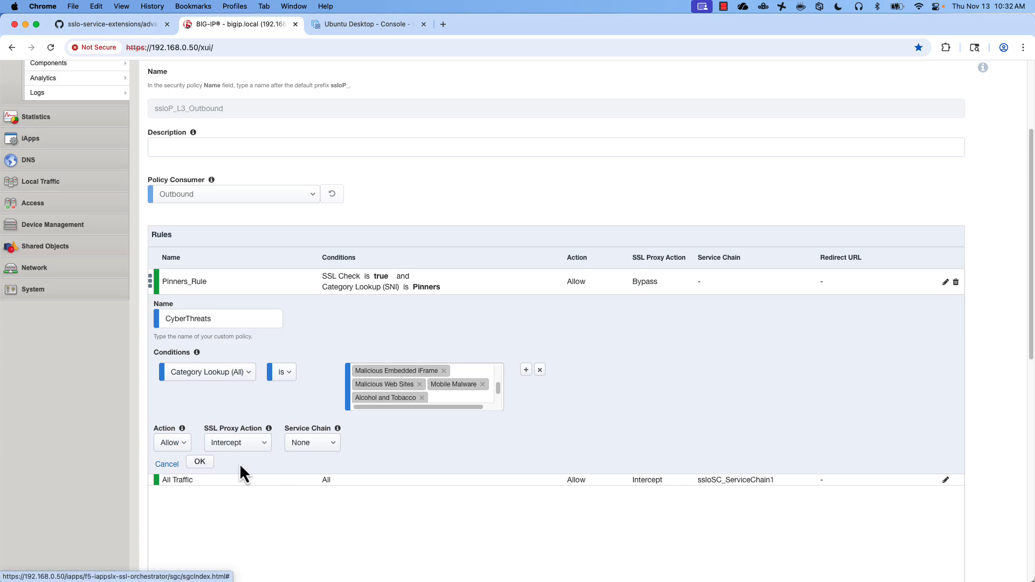
{"action": "left_click", "coordinate": [330, 446]}
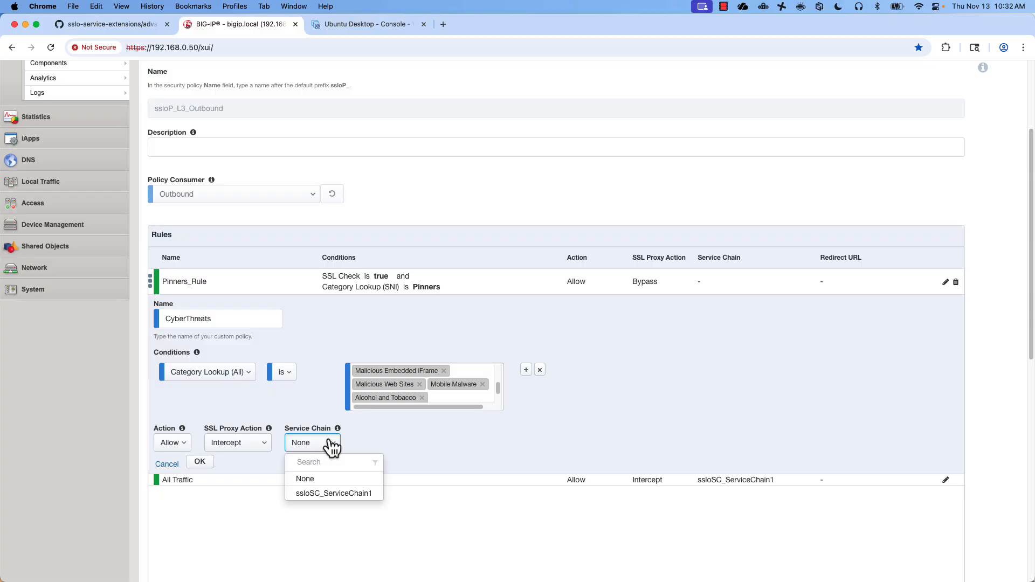
{"action": "left_click", "coordinate": [334, 495]}
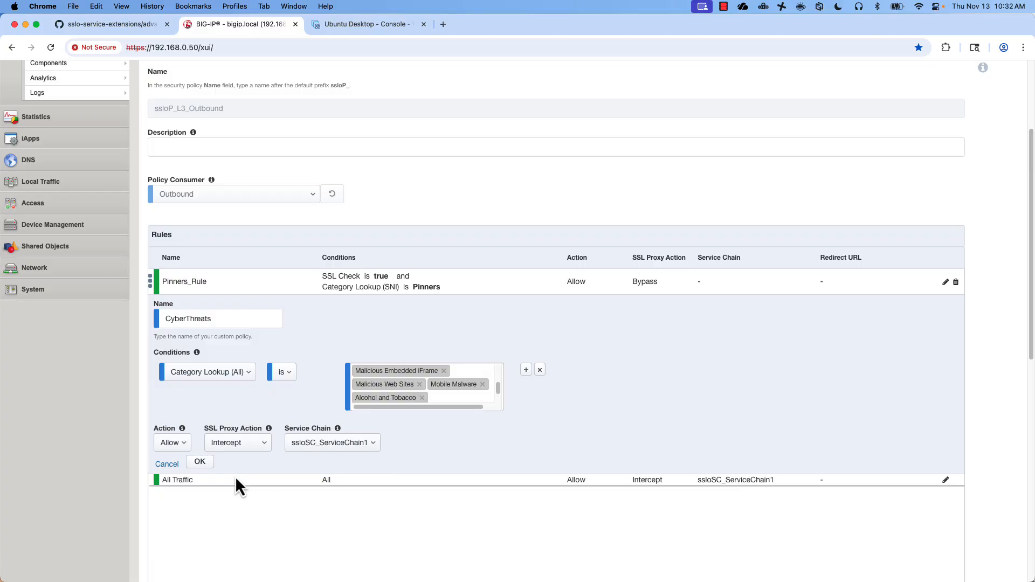
{"action": "left_click", "coordinate": [199, 462]}
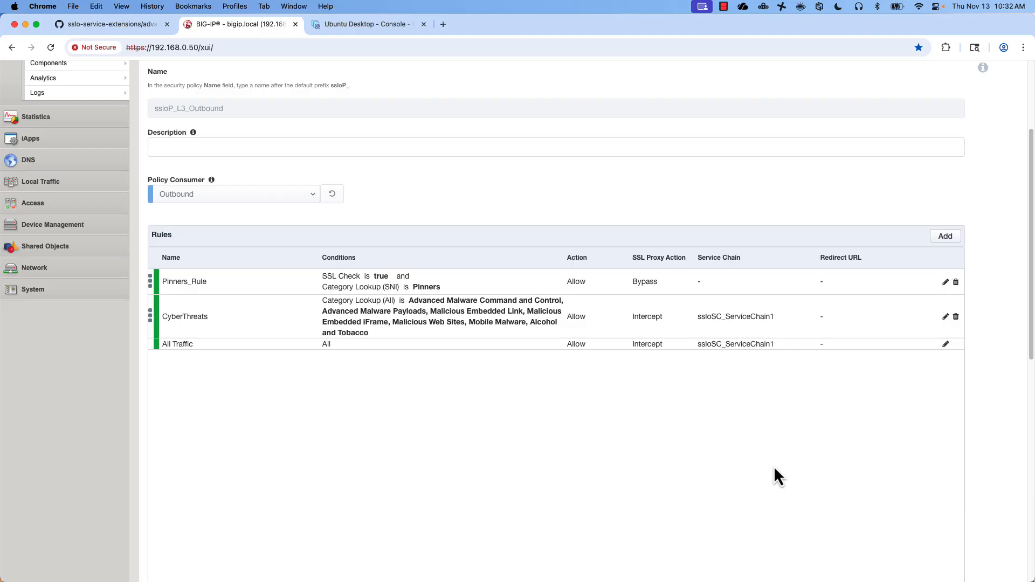
- Deploy the updated ssloP_L3_Outbound policy and acknowledge the success message
{"action": "scroll", "coordinate": [776, 461], "scroll_direction": "down", "scroll_amount": 15}
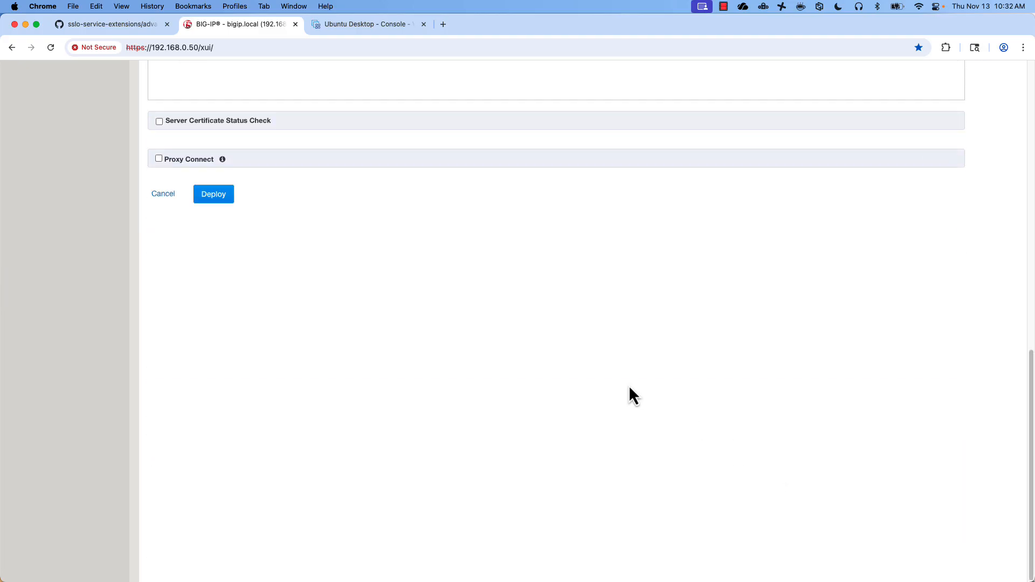
{"action": "left_click", "coordinate": [223, 199]}
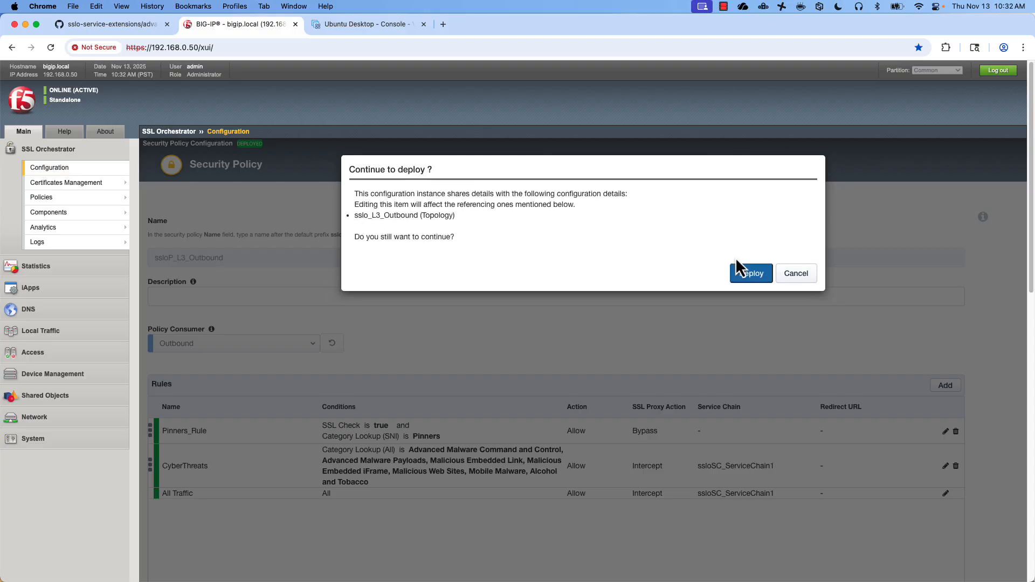
{"action": "left_click", "coordinate": [753, 272]}
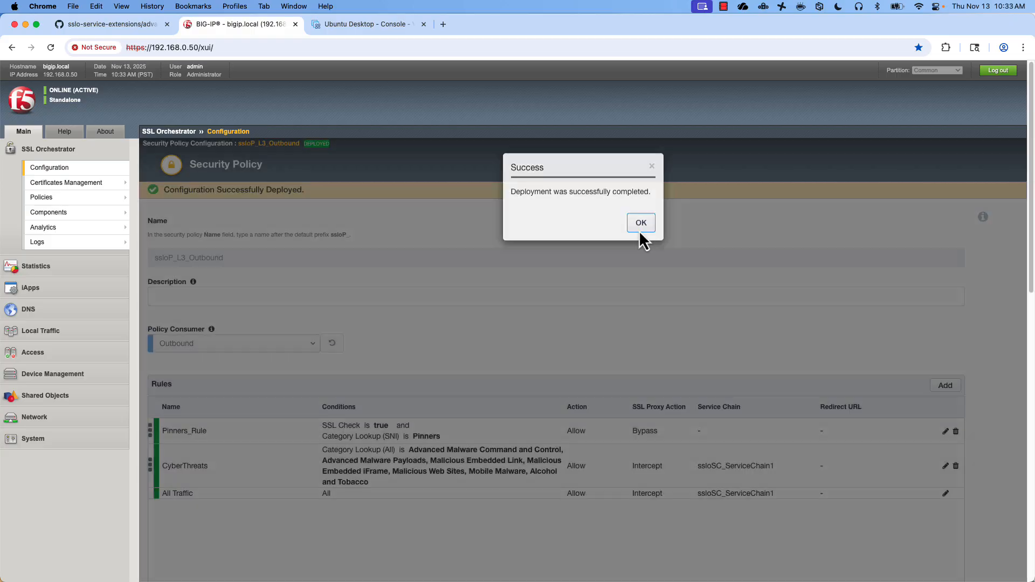
{"action": "left_click", "coordinate": [640, 232]}
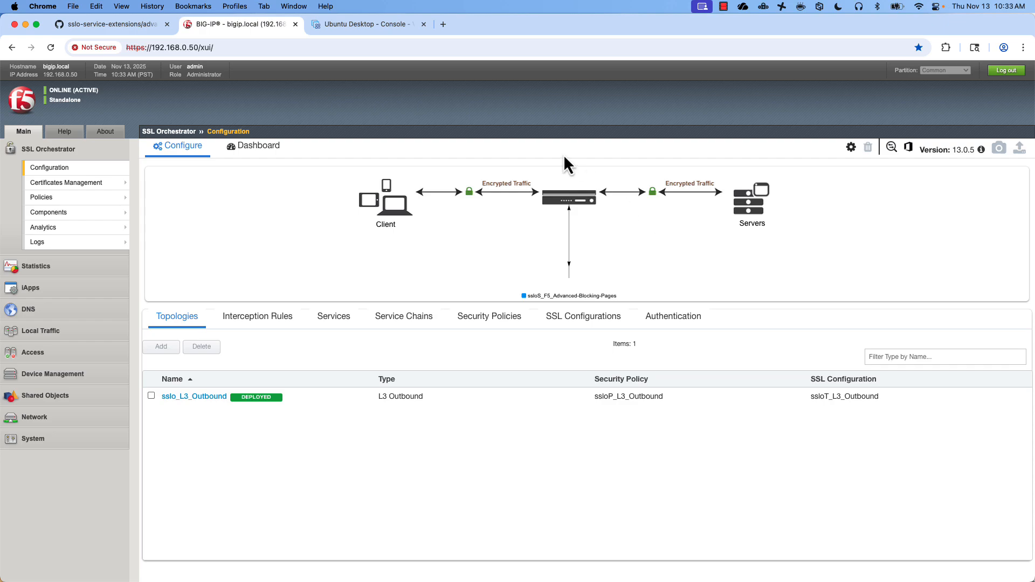
- Check who issued the f5.com certificate in the Ubuntu test browser
{"action": "left_click", "coordinate": [361, 25]}
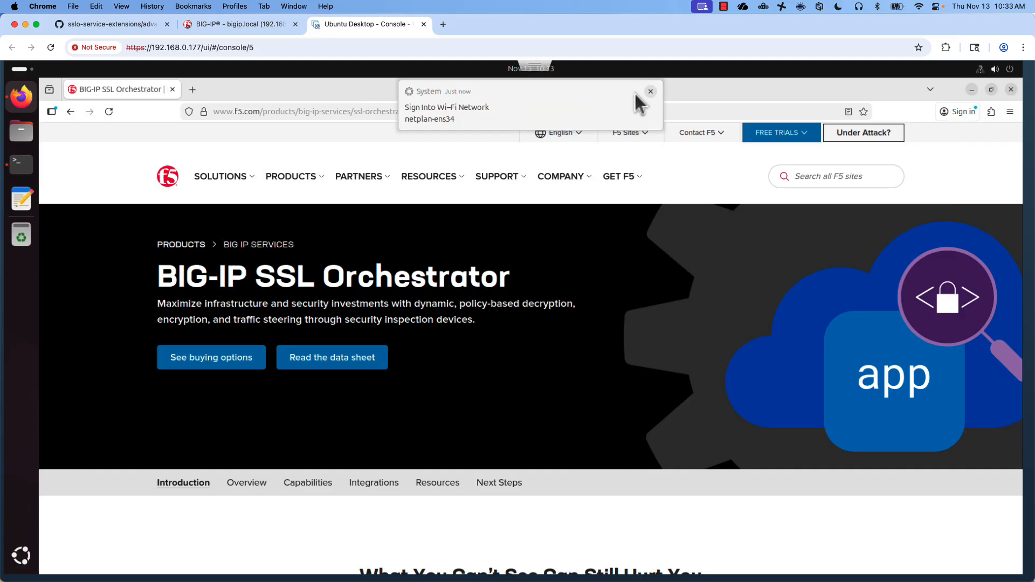
{"action": "left_click", "coordinate": [651, 90]}
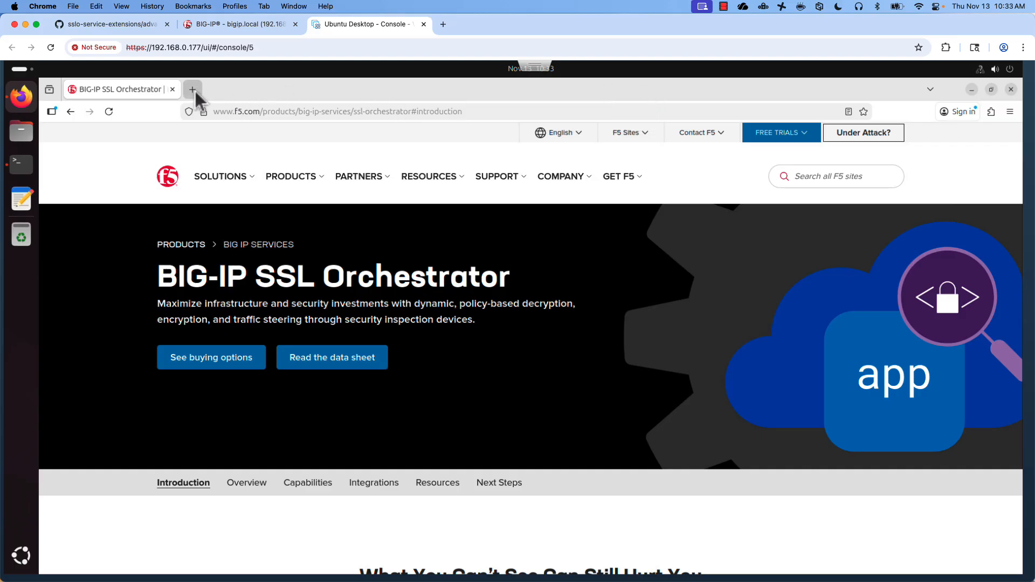
{"action": "left_click", "coordinate": [203, 112]}
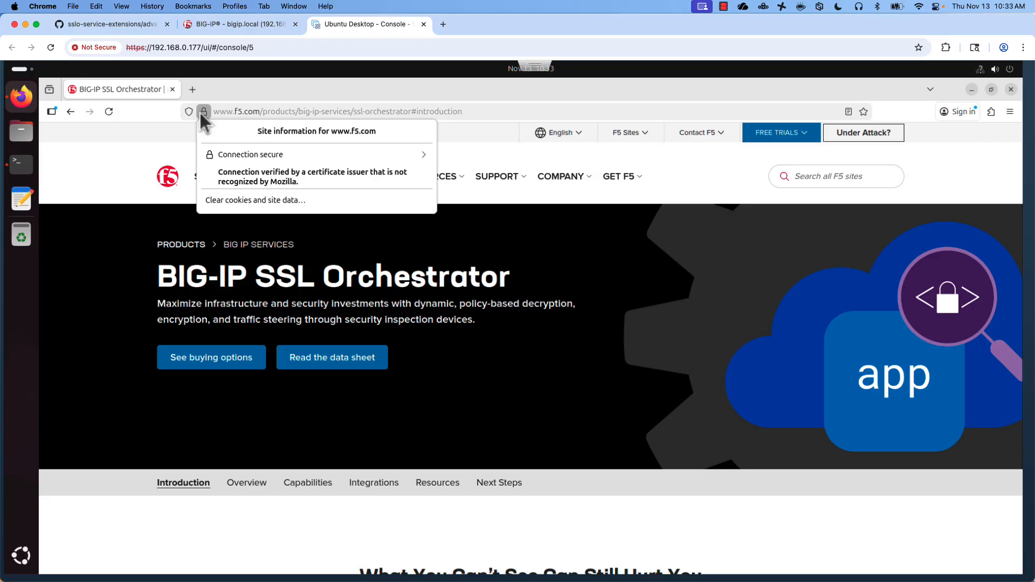
{"action": "left_click", "coordinate": [298, 153]}
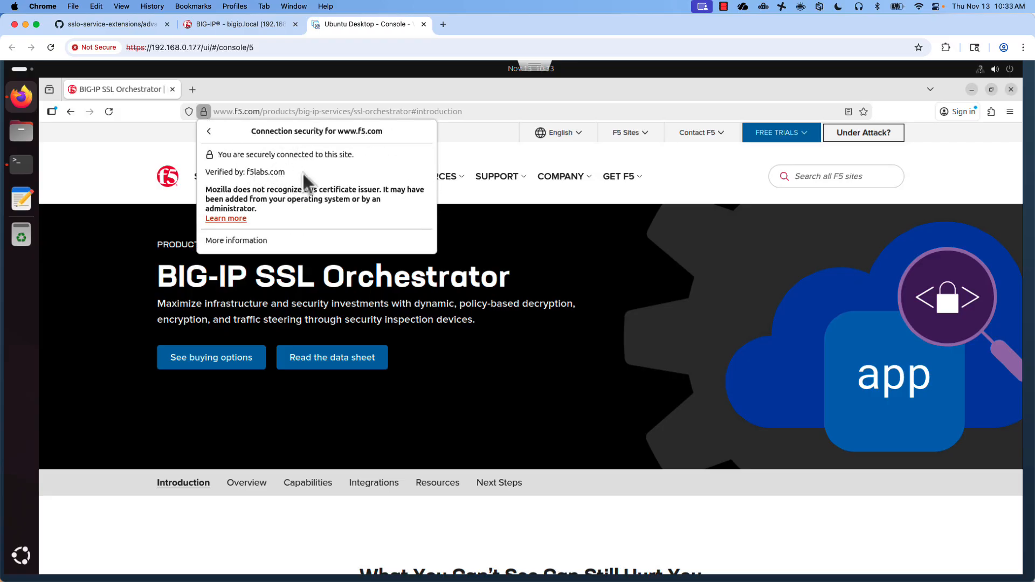
{"action": "left_click", "coordinate": [116, 157]}
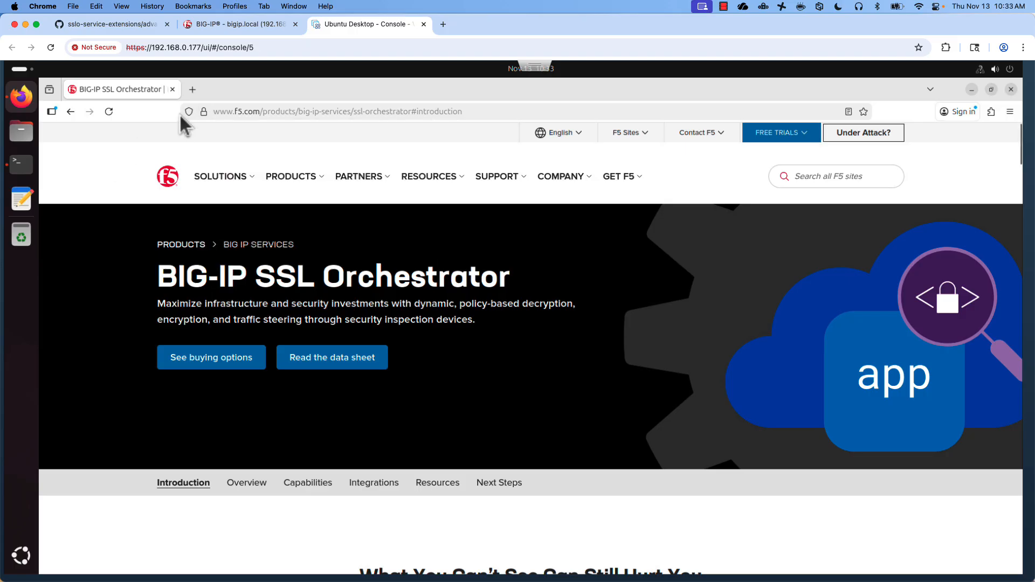
{"action": "left_click", "coordinate": [193, 90]}
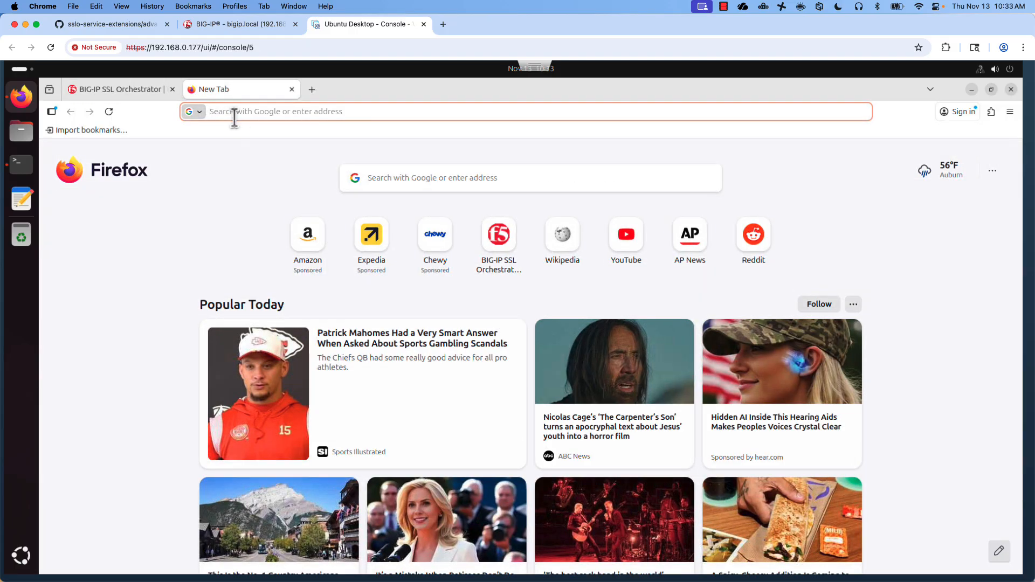
{"action": "type", "text": "www."}
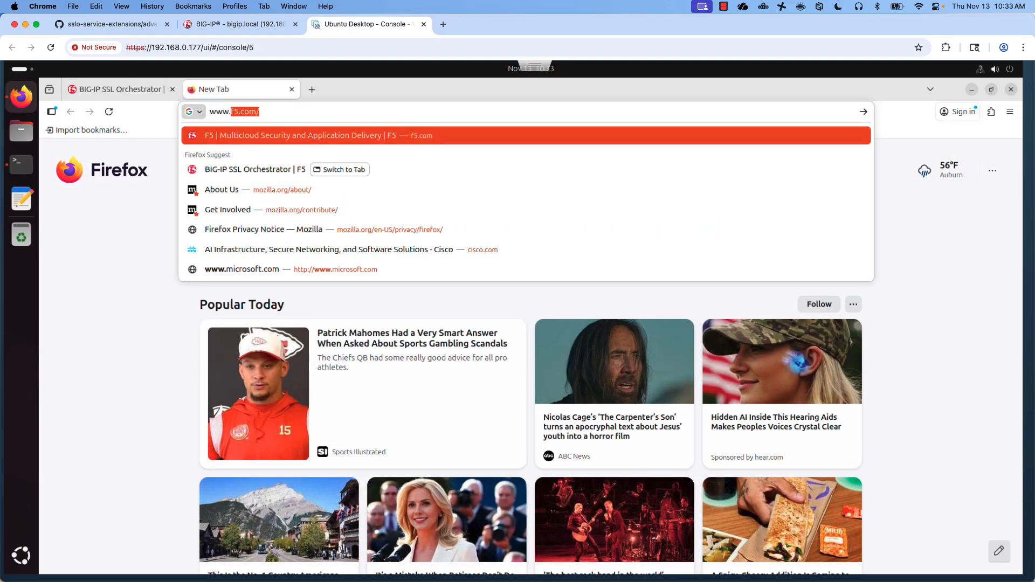
{"action": "type", "text": "marlbor"}
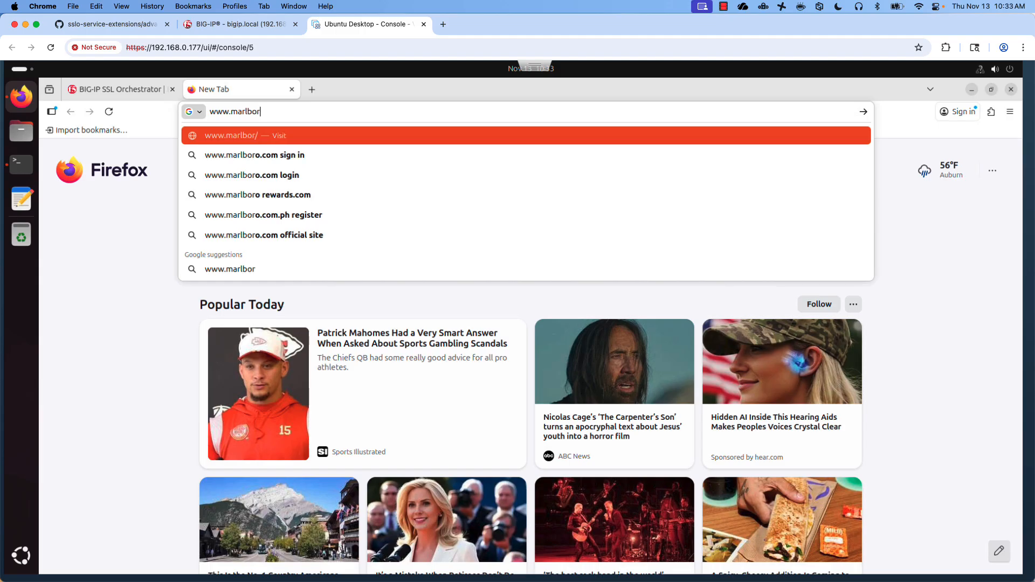
{"action": "type", "text": "o.com"}
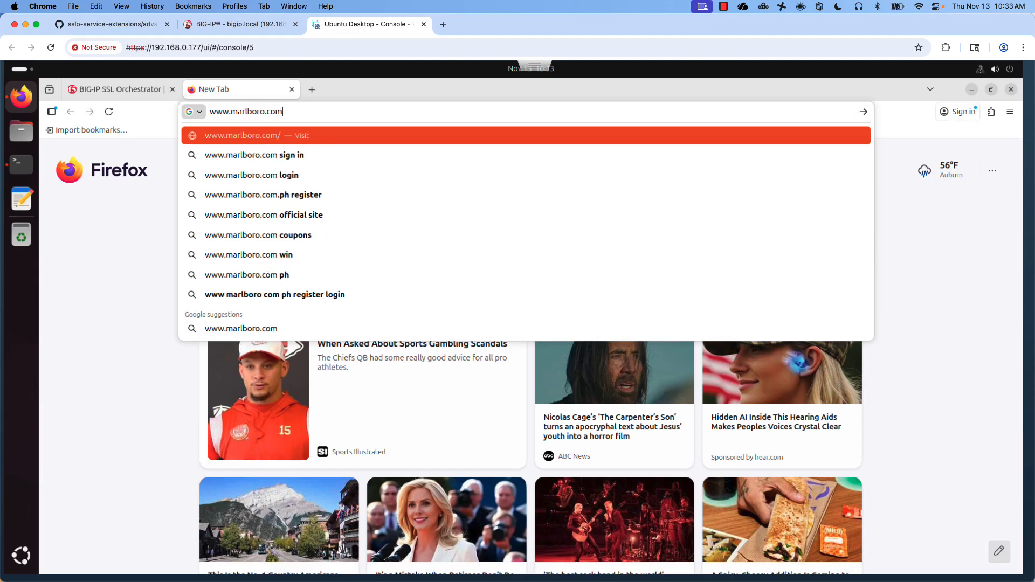
{"action": "key", "text": "Return"}
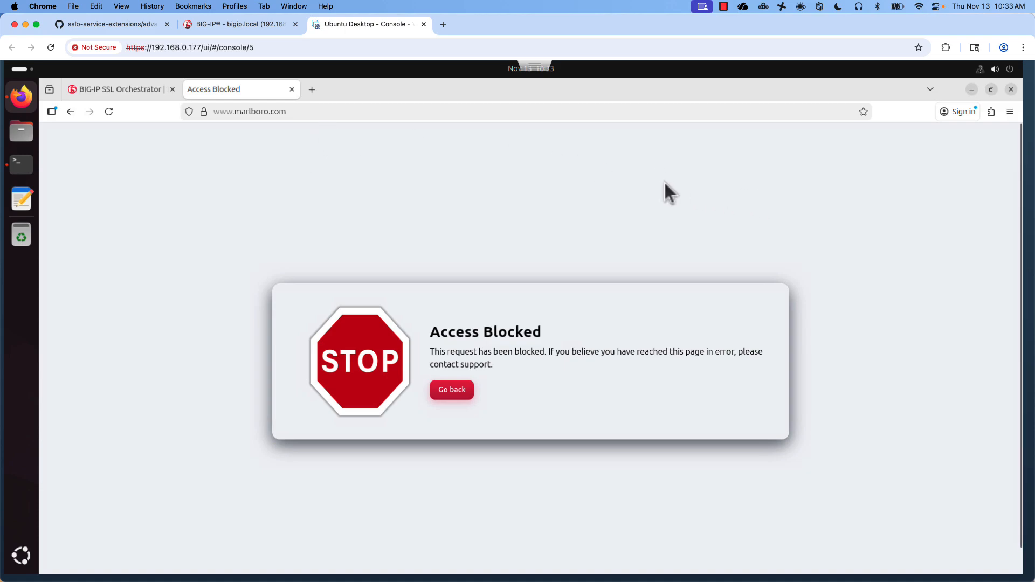
- Open the blocking-page-samples folder in the GitHub repository
{"action": "left_click", "coordinate": [221, 25]}
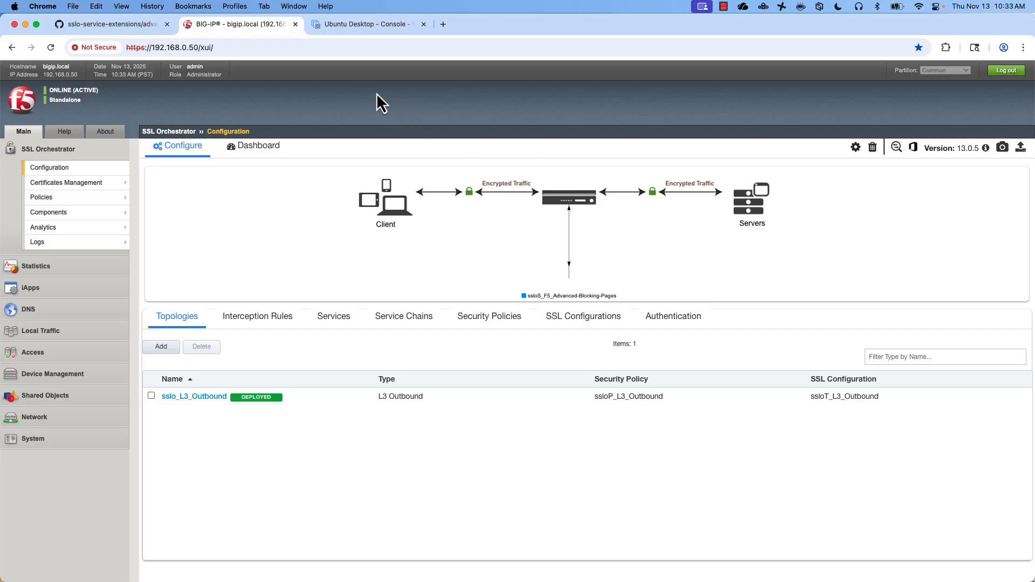
{"action": "left_click", "coordinate": [123, 25]}
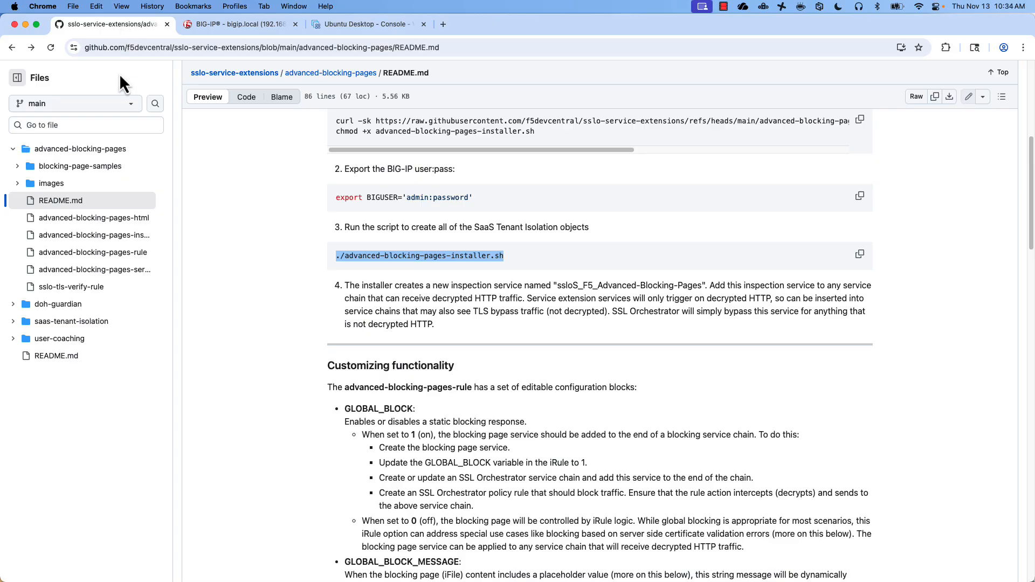
{"action": "left_click", "coordinate": [114, 167]}
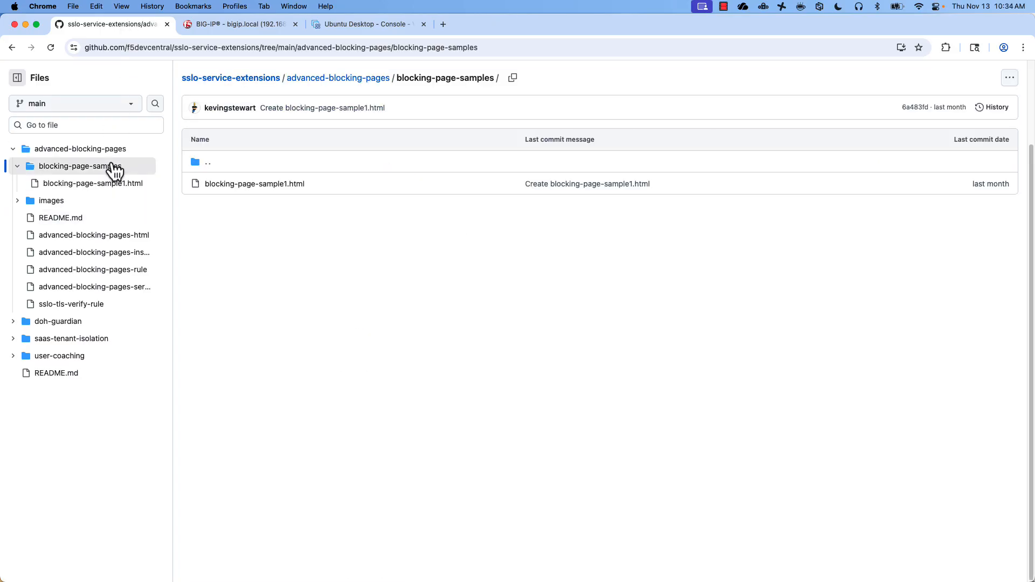
- Start an iFile import in System > File Management with blocking-page-sample1.html chosen
{"action": "left_click", "coordinate": [237, 26]}
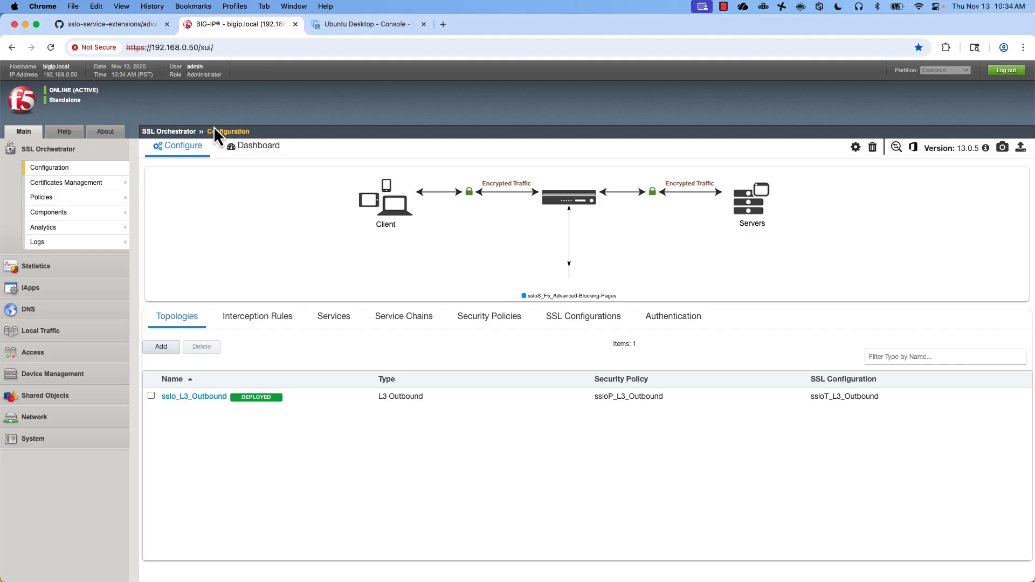
{"action": "left_click", "coordinate": [32, 439]}
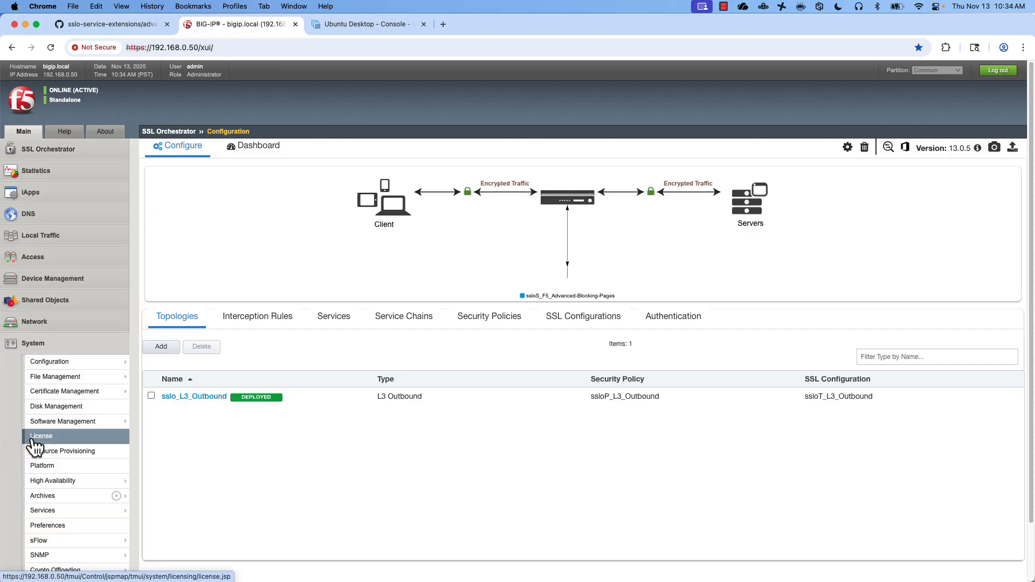
{"action": "mouse_move", "coordinate": [123, 392]}
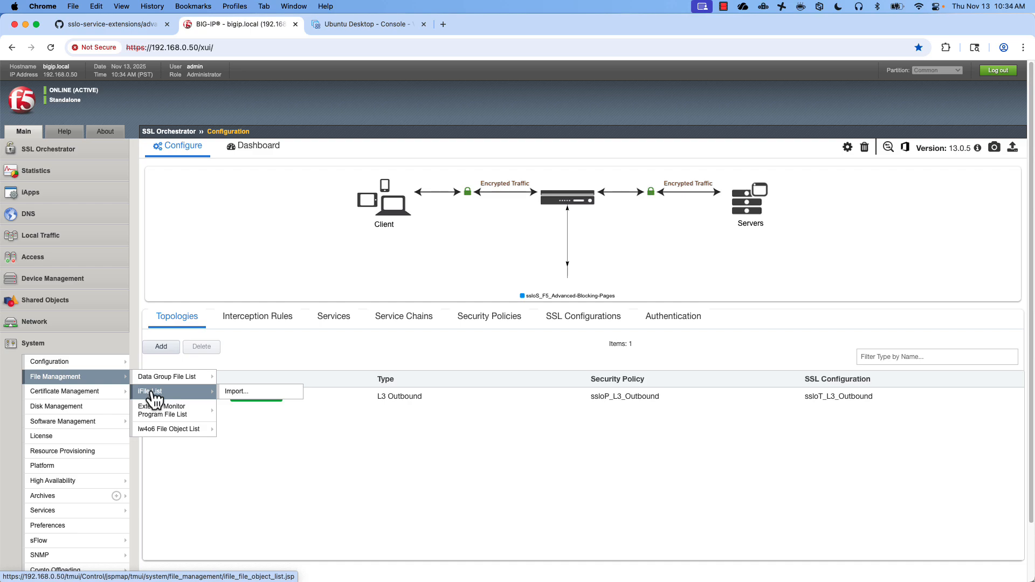
{"action": "left_click", "coordinate": [232, 402]}
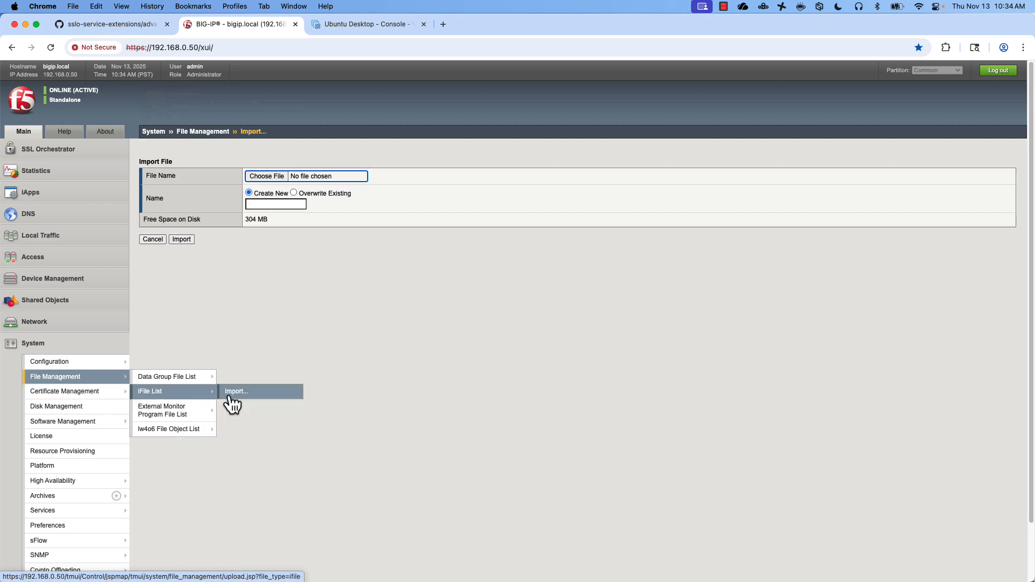
{"action": "left_click", "coordinate": [268, 175]}
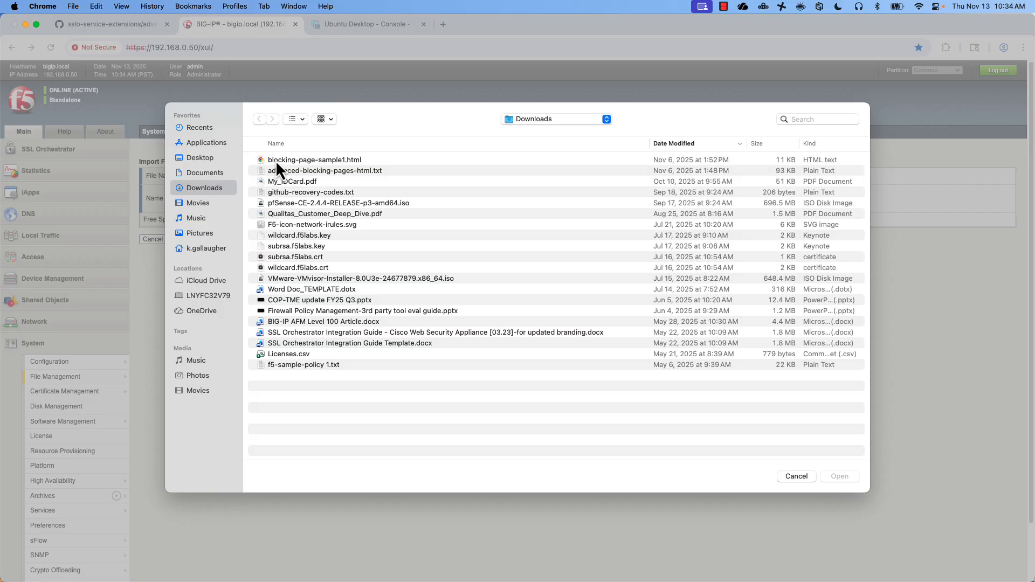
{"action": "left_click", "coordinate": [277, 161]}
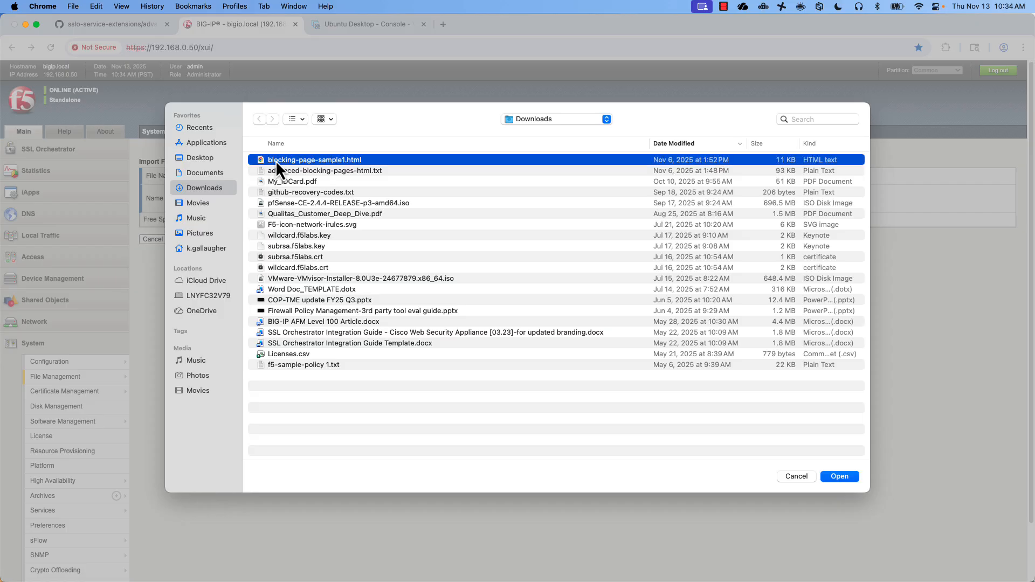
{"action": "left_click", "coordinate": [854, 479]}
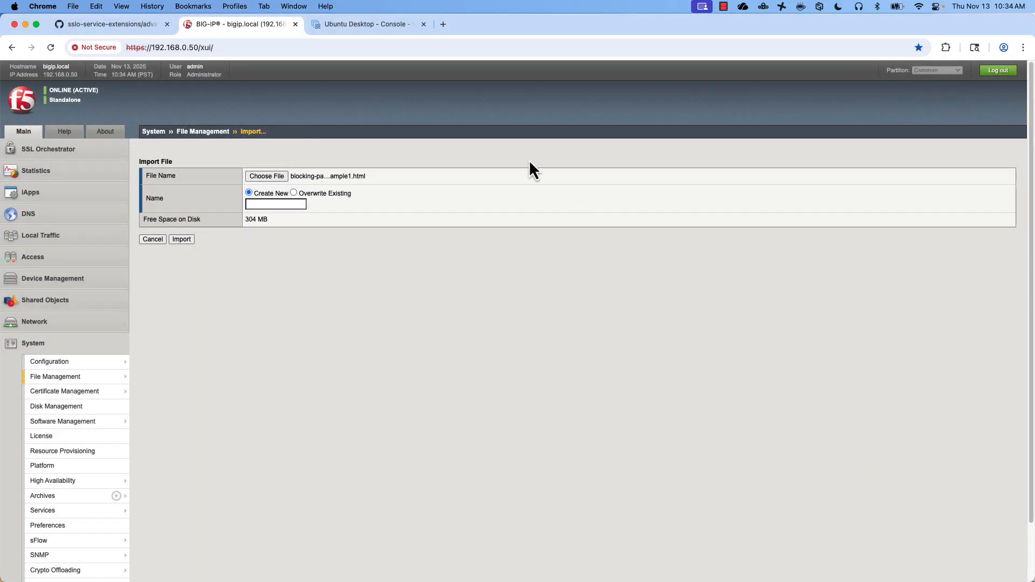
- Import the file overwriting /Common/advanced-blocking-pages-html
{"action": "left_click", "coordinate": [87, 31]}
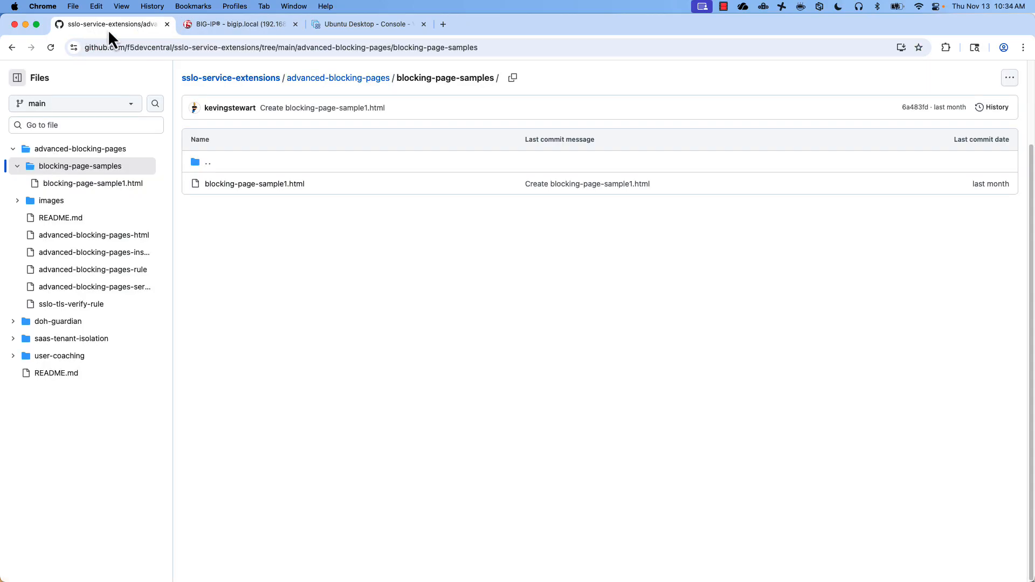
{"action": "left_click", "coordinate": [235, 25]}
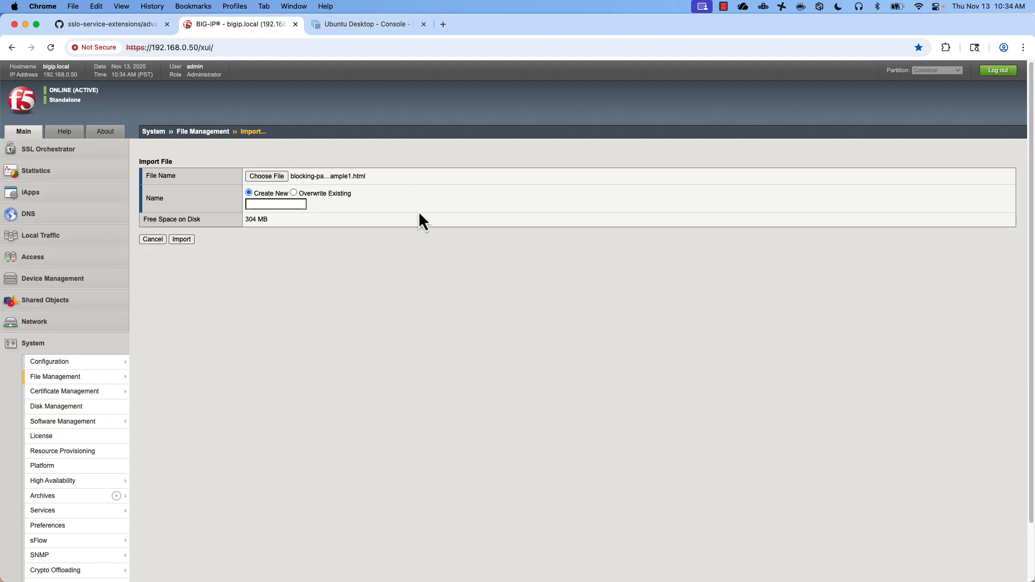
{"action": "left_click", "coordinate": [294, 193]}
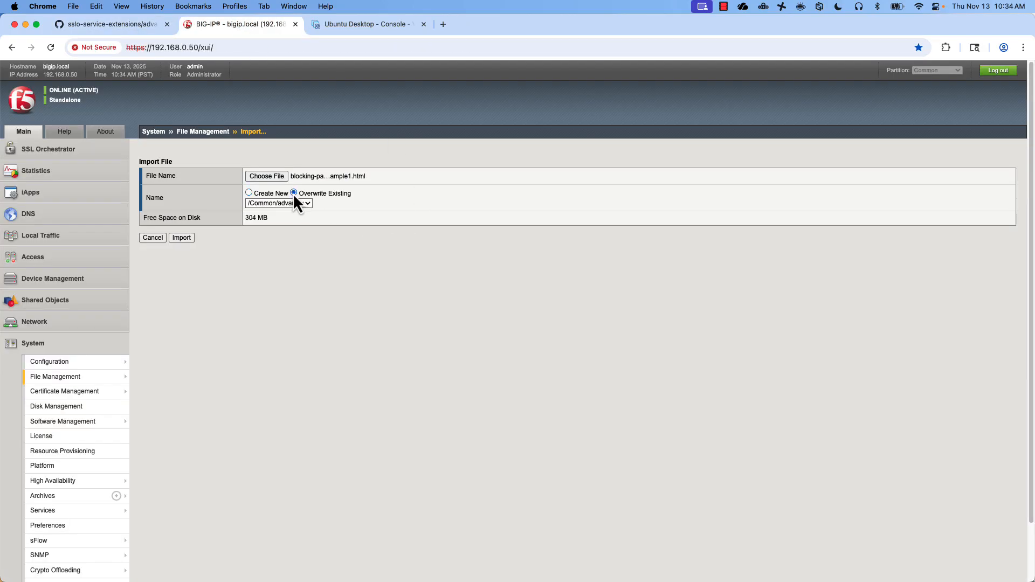
{"action": "left_click", "coordinate": [308, 205]}
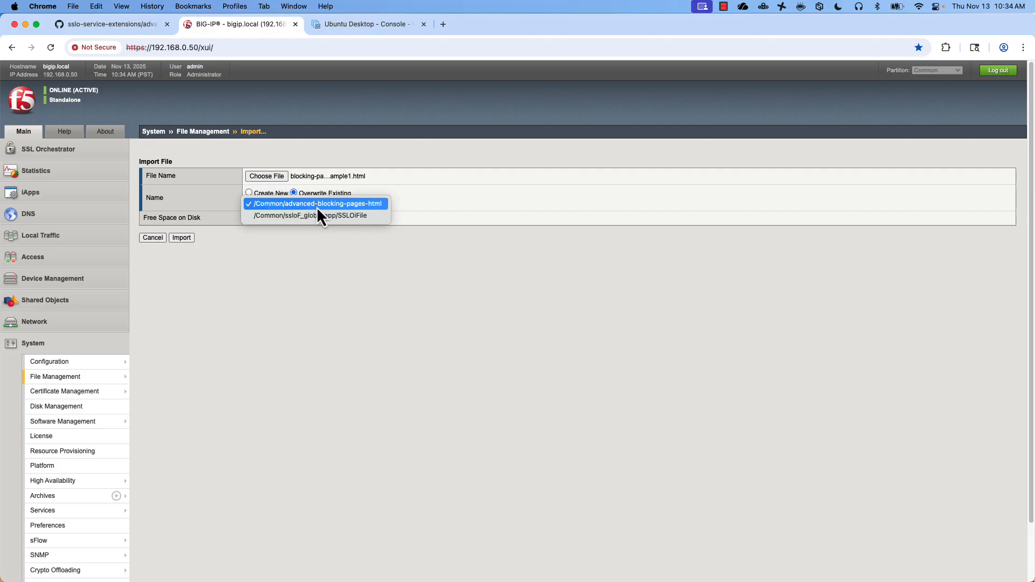
{"action": "left_click", "coordinate": [323, 205]}
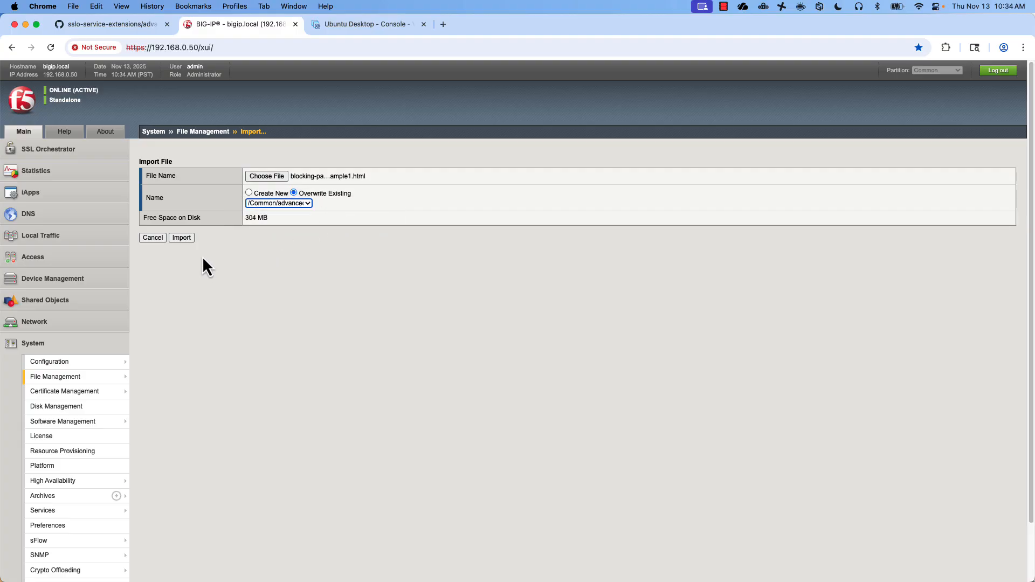
{"action": "left_click", "coordinate": [183, 240]}
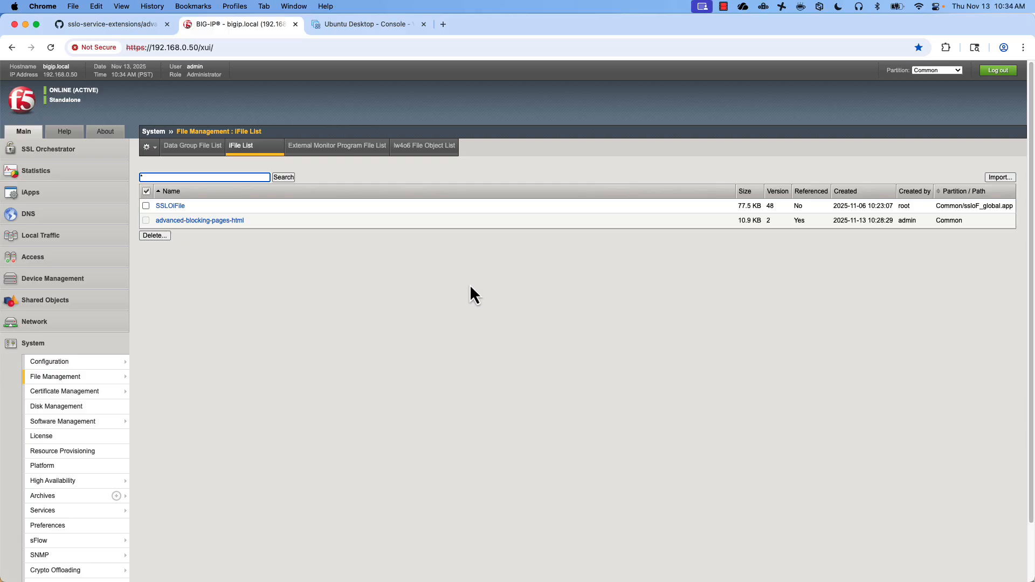
{"action": "left_click", "coordinate": [356, 28]}
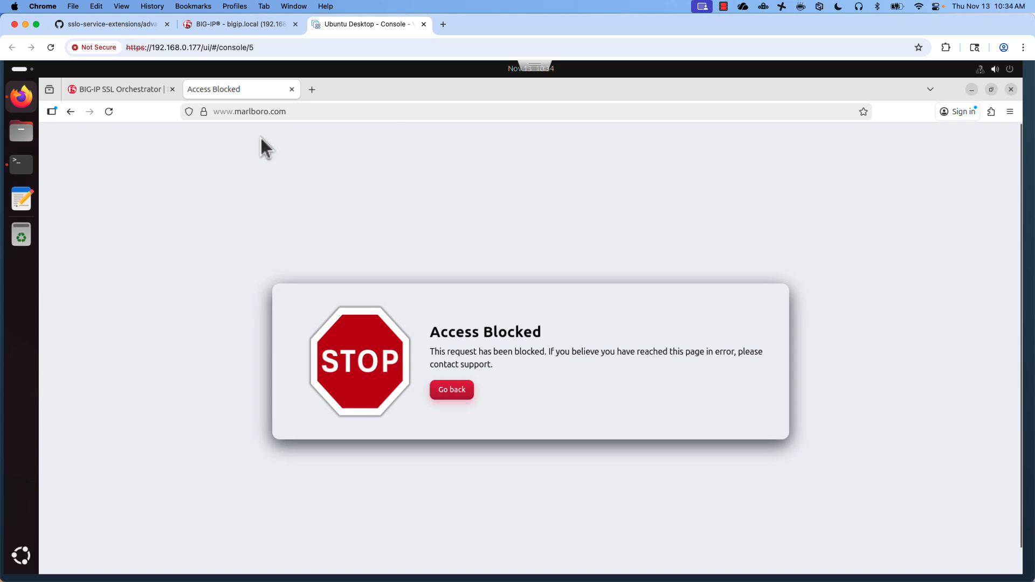
{"action": "left_click", "coordinate": [110, 112]}
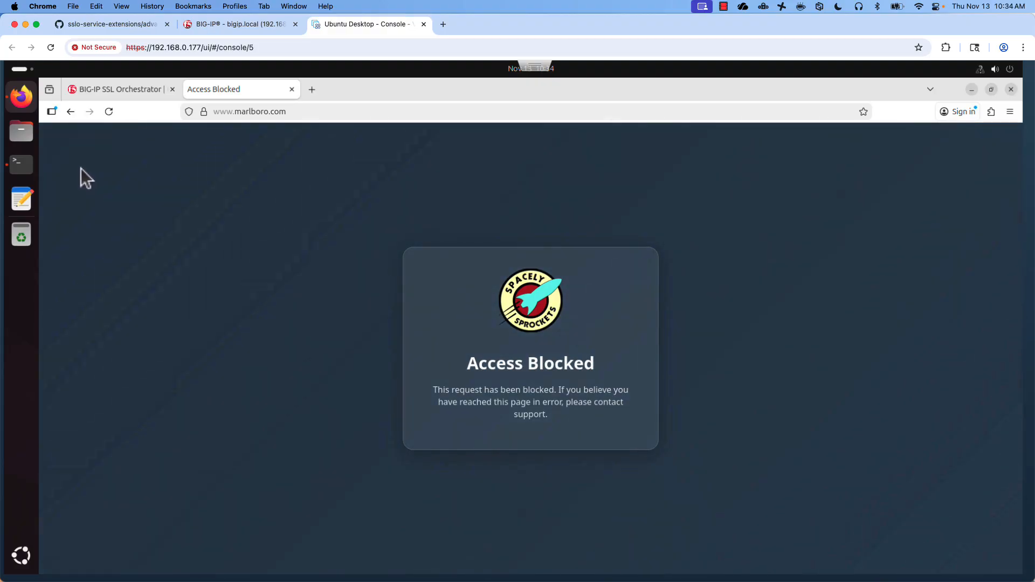
{"action": "left_click", "coordinate": [116, 89]}
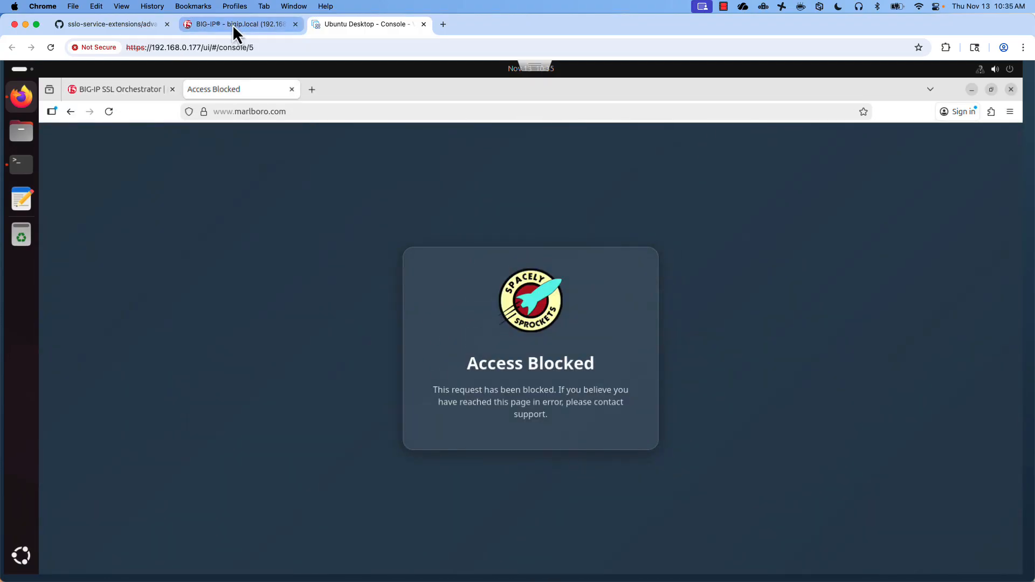
{"action": "left_click", "coordinate": [232, 24]}
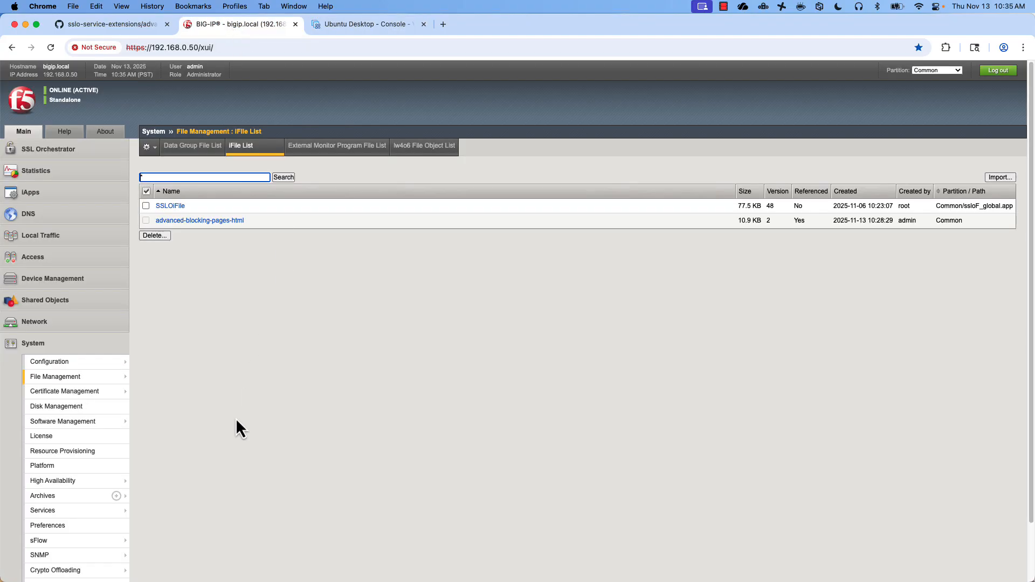
- Open the advanced-blocking-pages-rule iRule from the Local Traffic iRule List, showing all 21 iRules
{"action": "left_click", "coordinate": [39, 236]}
{"action": "mouse_move", "coordinate": [51, 334]}
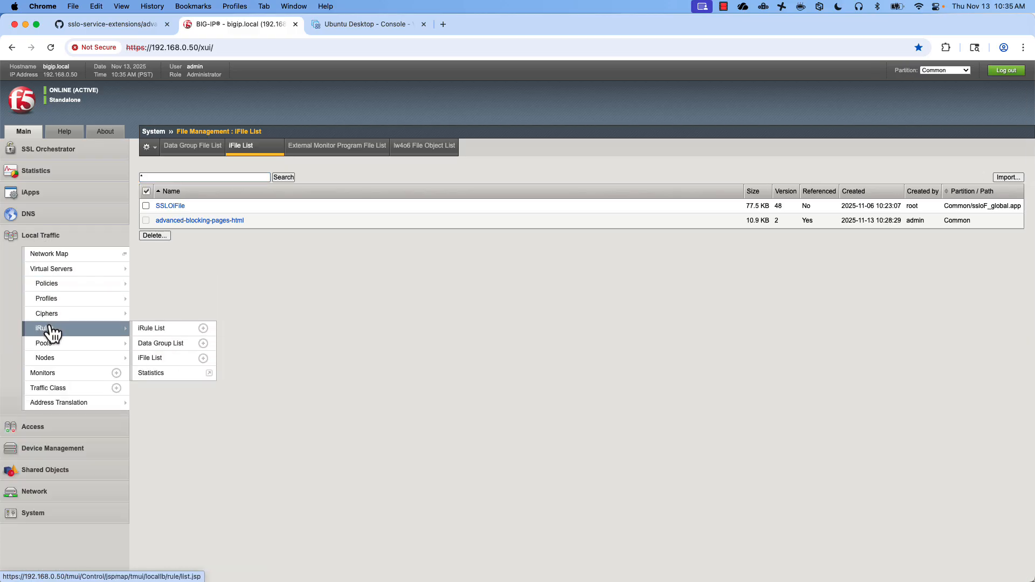
{"action": "left_click", "coordinate": [156, 330]}
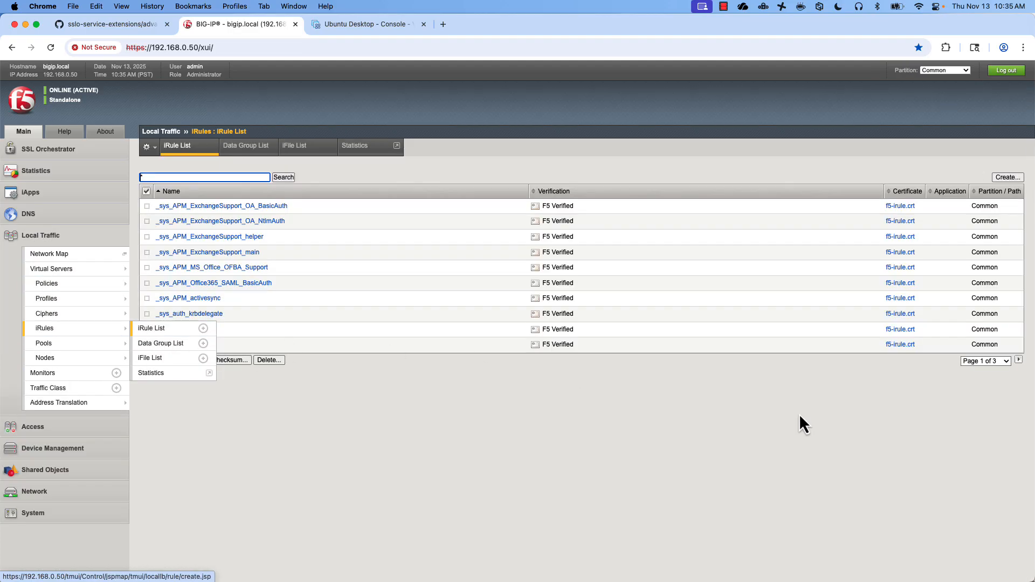
{"action": "left_click", "coordinate": [991, 372]}
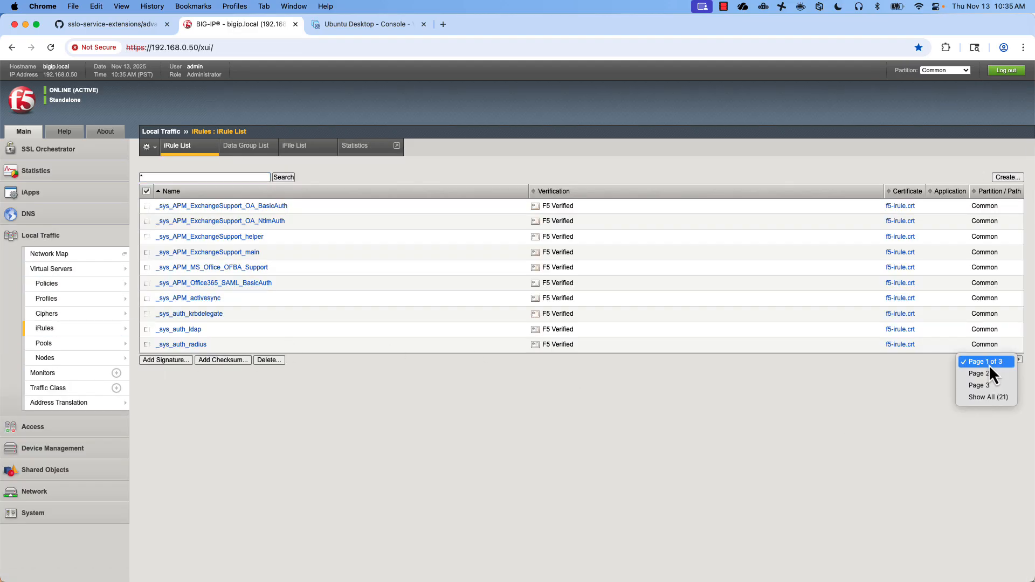
{"action": "left_click", "coordinate": [989, 401]}
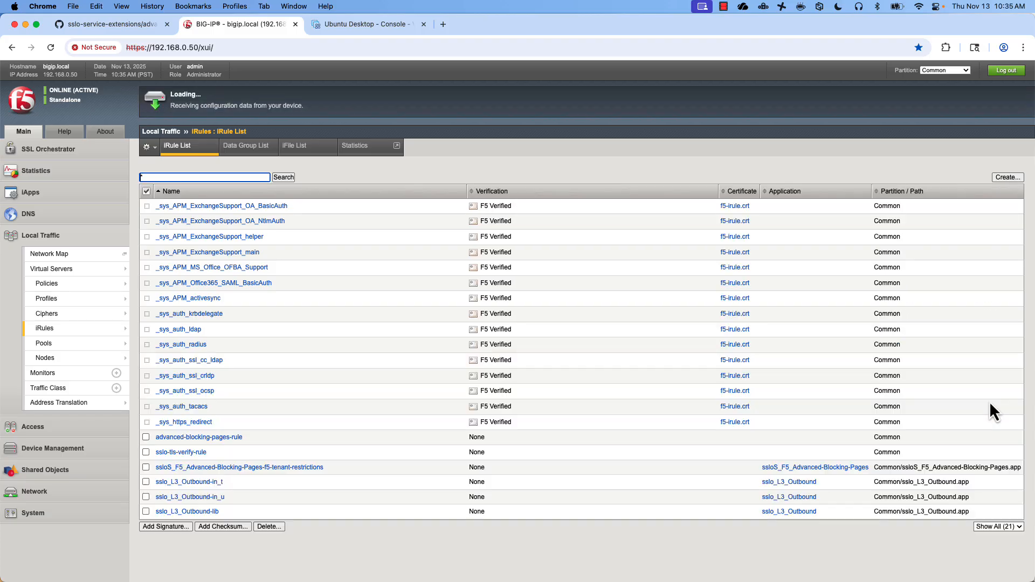
{"action": "left_click", "coordinate": [221, 436]}
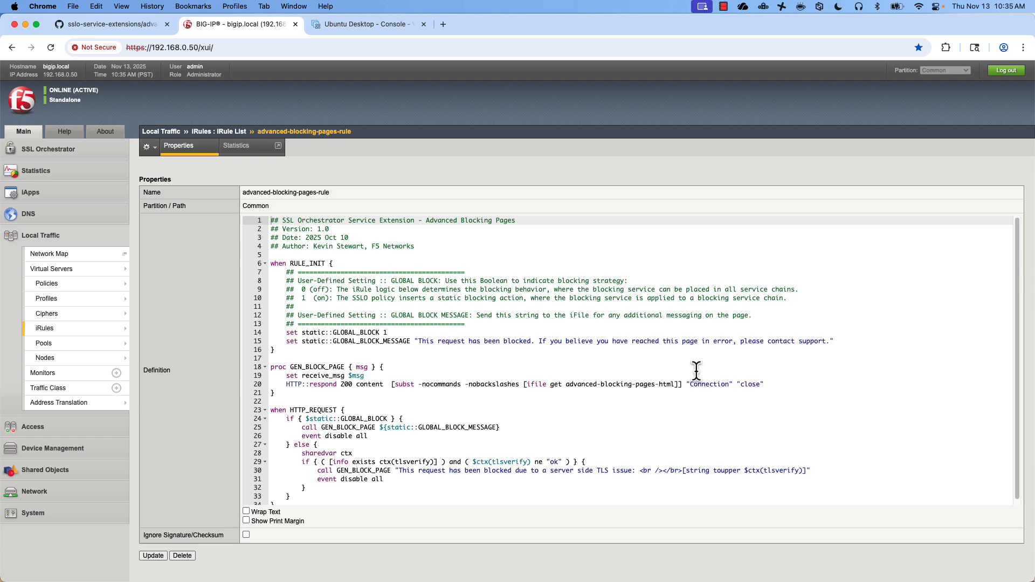
- Set GLOBAL_BLOCK_MESSAGE to 'Corporate Security policy has restricted access to this site. Open a Help Desk Ticket' and update the iRule
{"action": "left_click_drag", "start_coordinate": [418, 341], "coordinate": [826, 341]}
{"action": "type", "text": "Corp"}
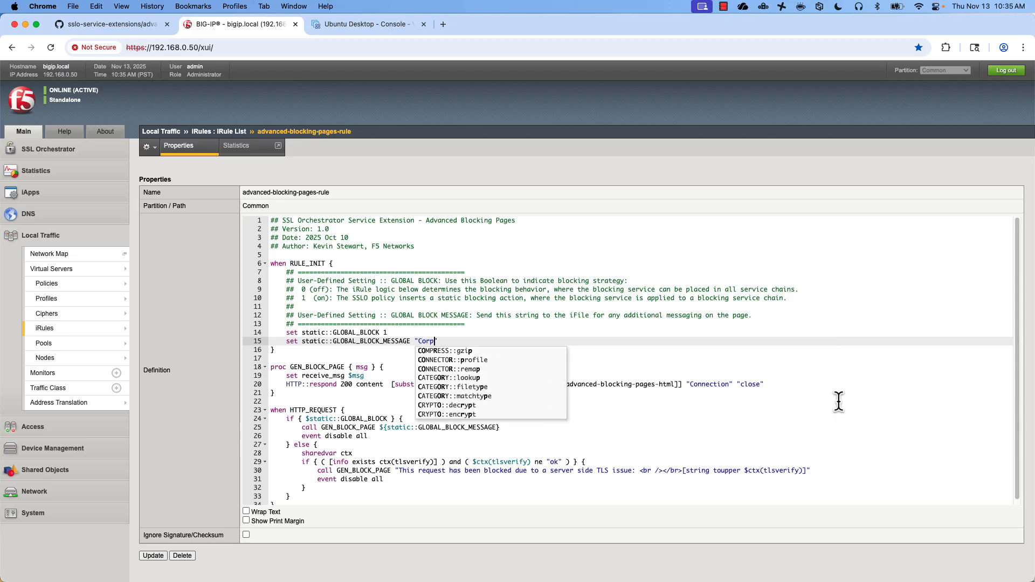
{"action": "type", "text": "orate Security "}
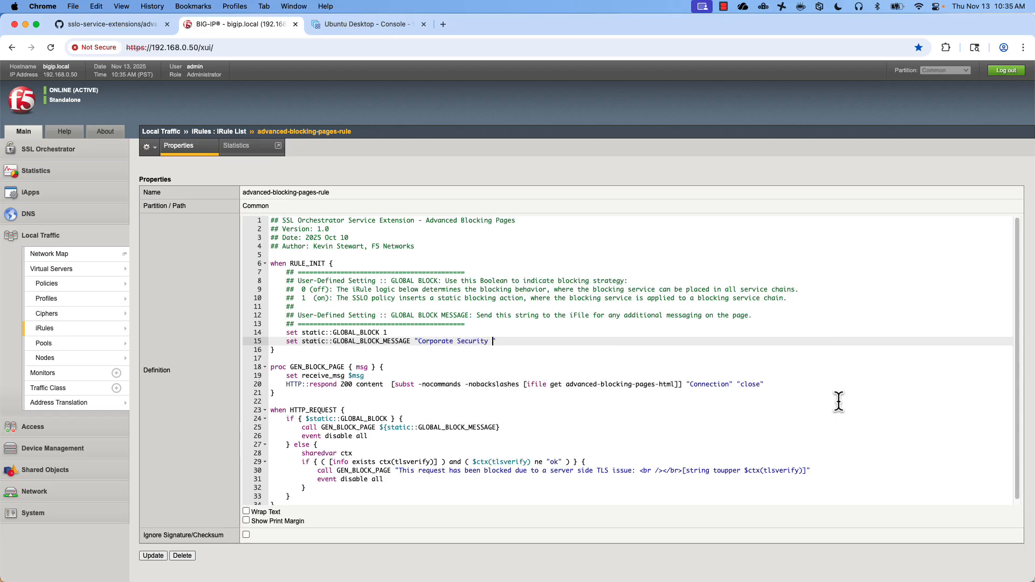
{"action": "type", "text": "policy"}
{"action": "type", "text": " has restricted access t"}
{"action": "type", "text": "o this site. Open a "}
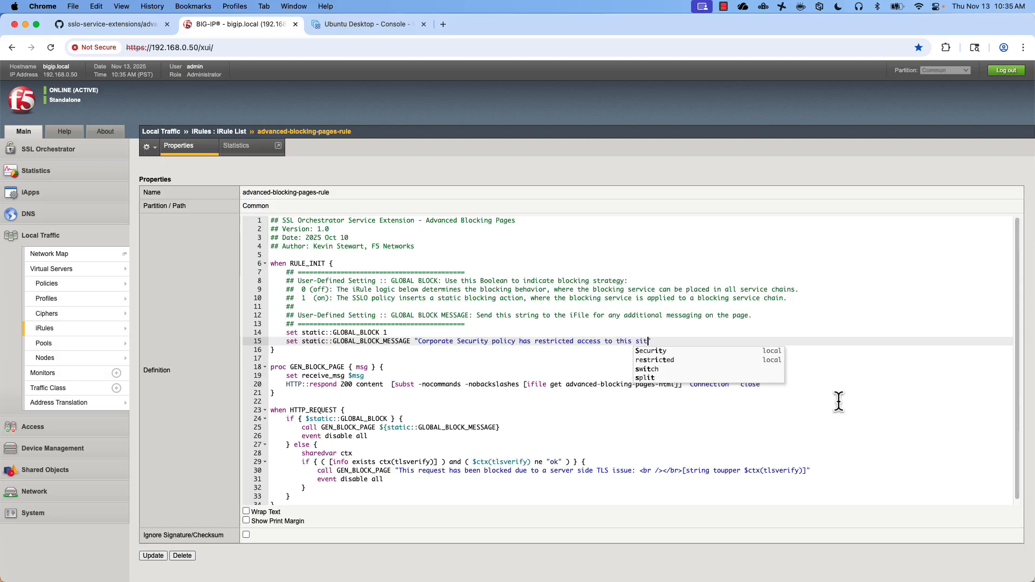
{"action": "type", "text": "Help Desk Ticke"}
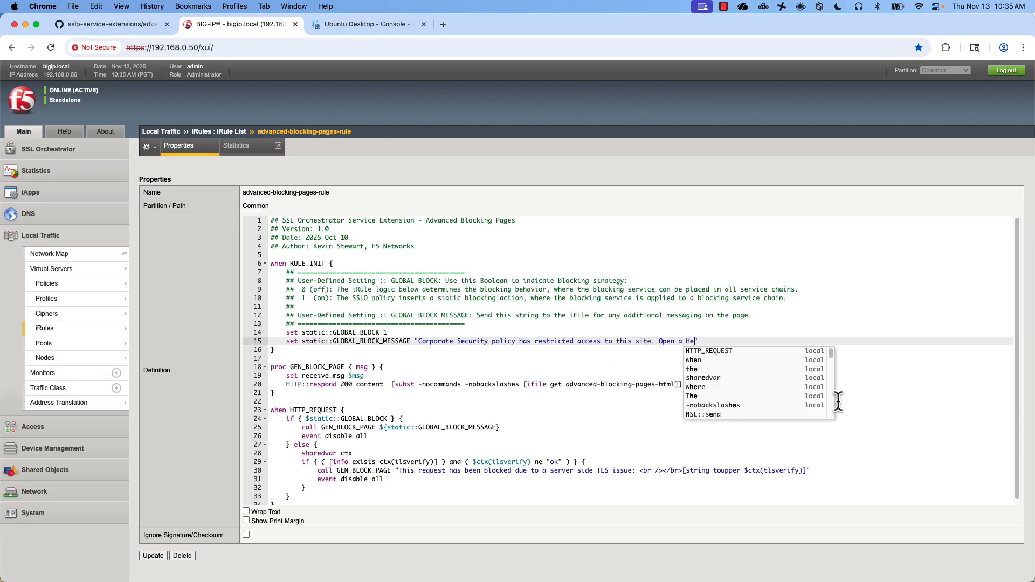
{"action": "type", "text": "t if you need "}
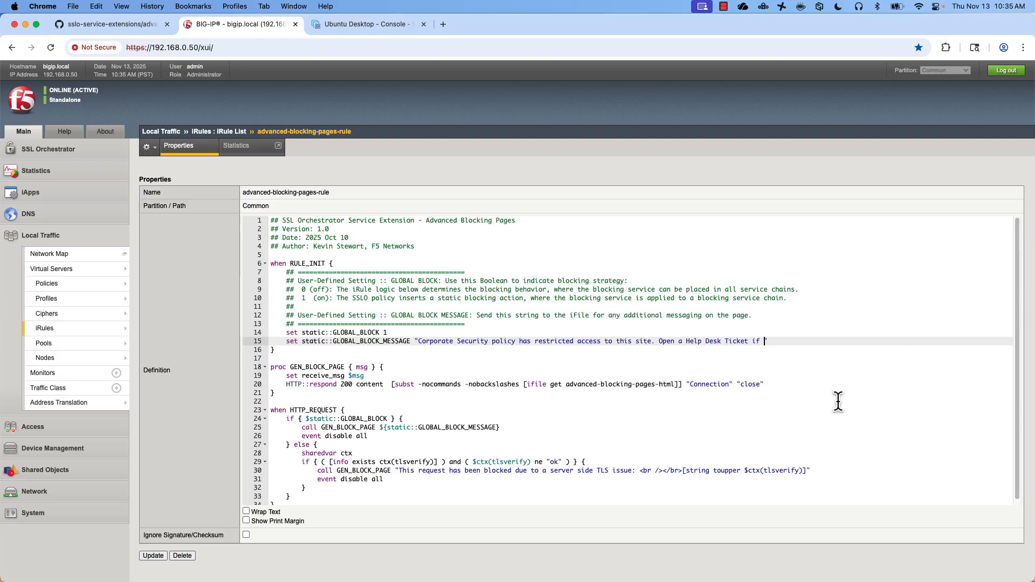
{"action": "type", "text": "access"}
{"action": "left_click", "coordinate": [150, 560]}
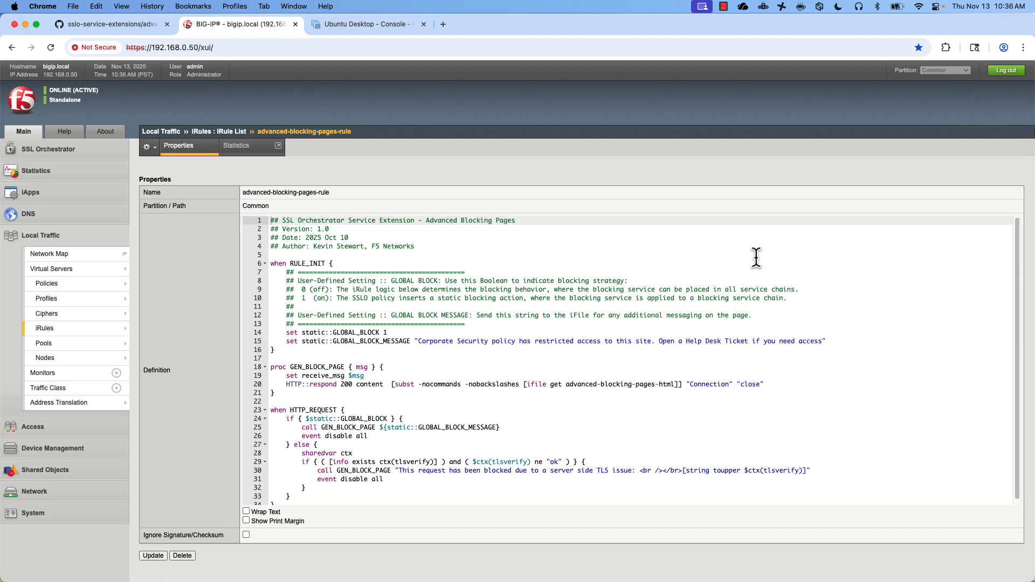
{"action": "left_click", "coordinate": [367, 24]}
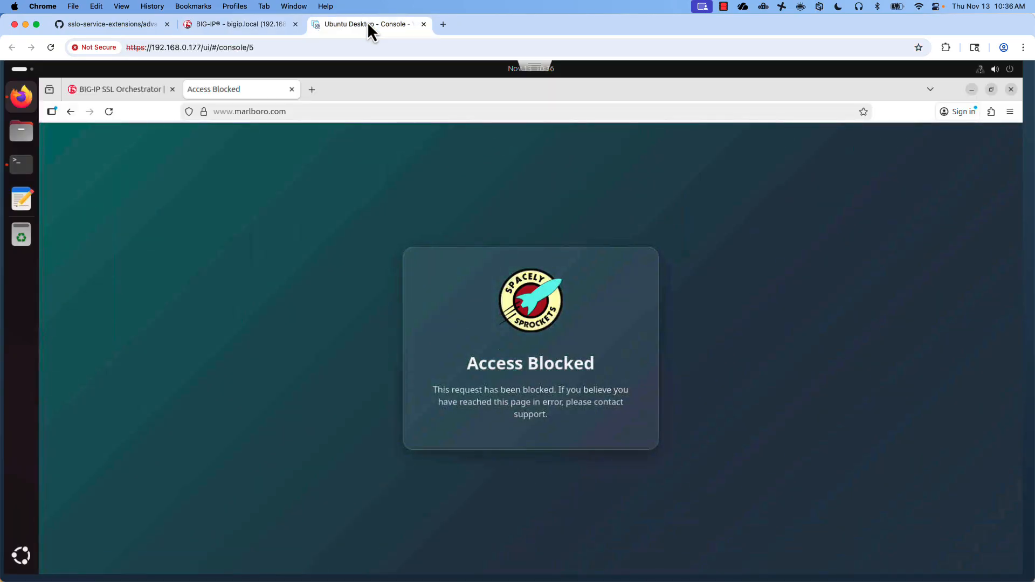
{"action": "left_click", "coordinate": [109, 111]}
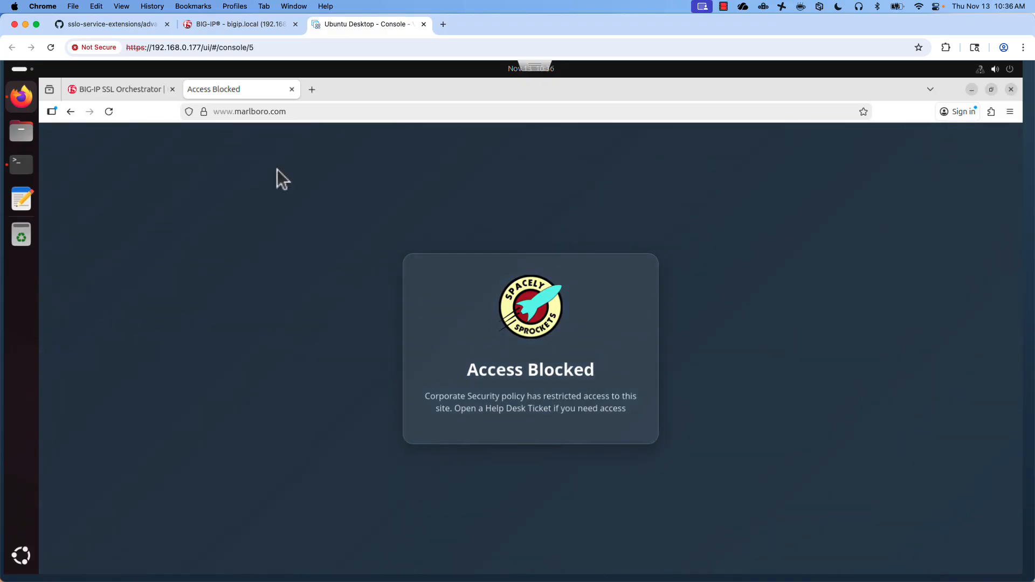
{"action": "left_click", "coordinate": [123, 29]}
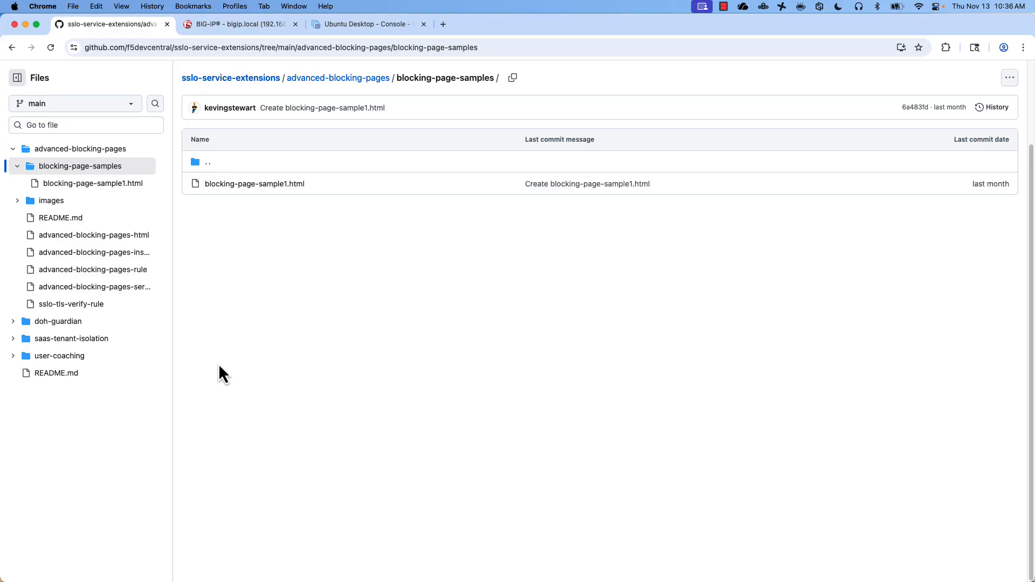
- Open the advanced-blocking-pages README.md and read down to the Sample blocking pages section
{"action": "left_click", "coordinate": [66, 219]}
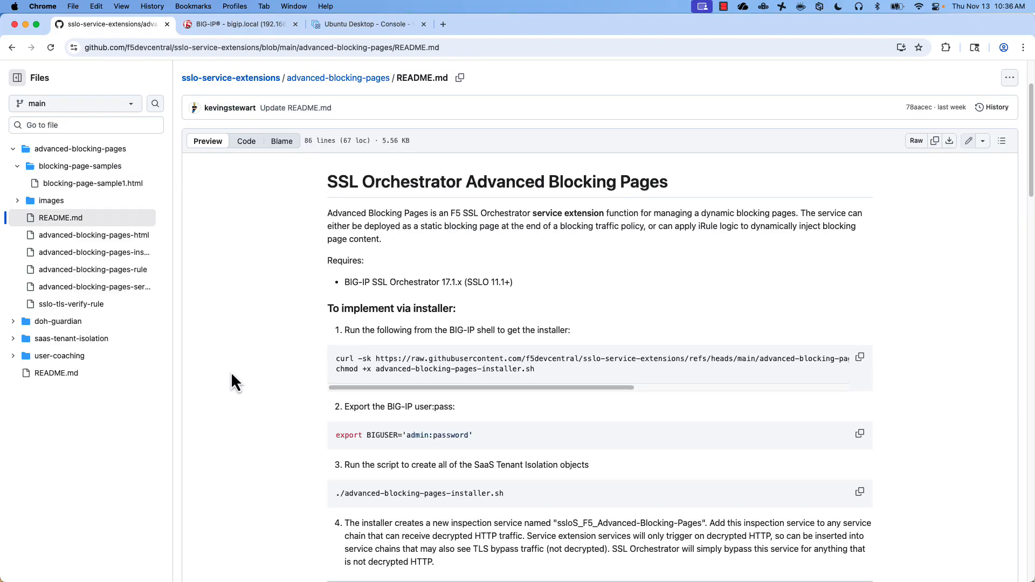
{"action": "scroll", "coordinate": [242, 376], "scroll_direction": "down", "scroll_amount": 10}
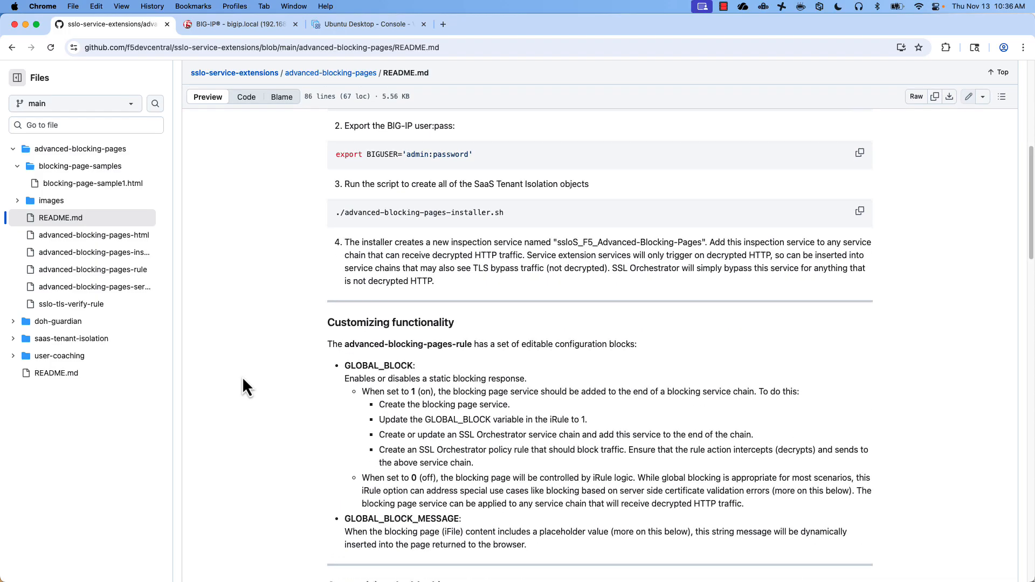
{"action": "scroll", "coordinate": [243, 379], "scroll_direction": "down", "scroll_amount": 7}
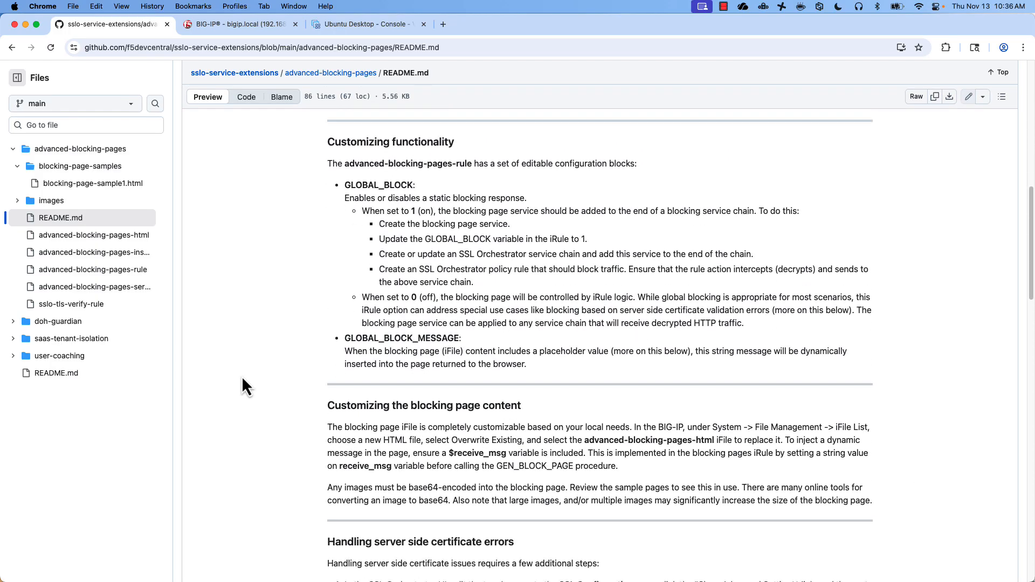
{"action": "scroll", "coordinate": [243, 387], "scroll_direction": "down", "scroll_amount": 4}
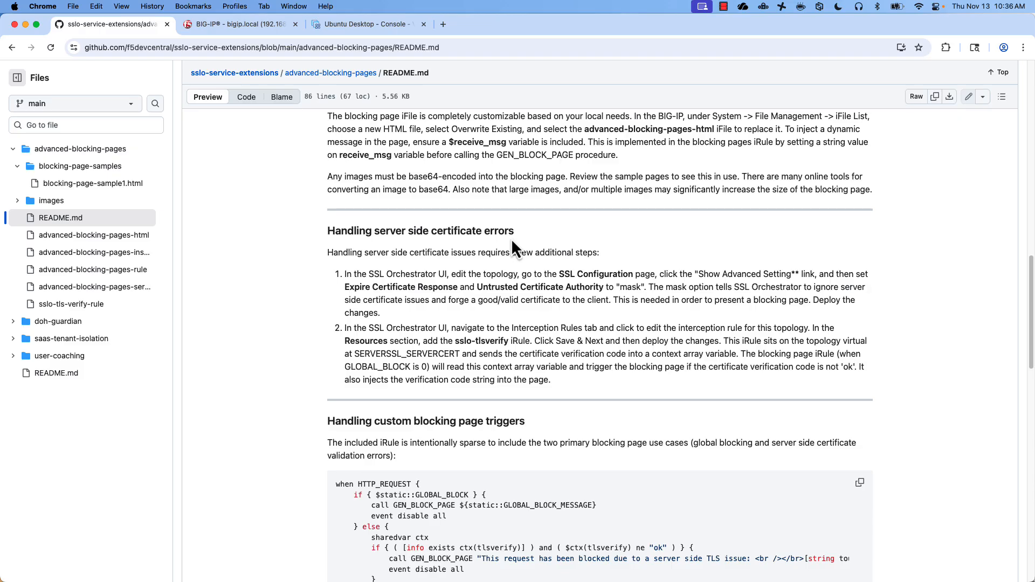
{"action": "scroll", "coordinate": [211, 308], "scroll_direction": "down", "scroll_amount": 10}
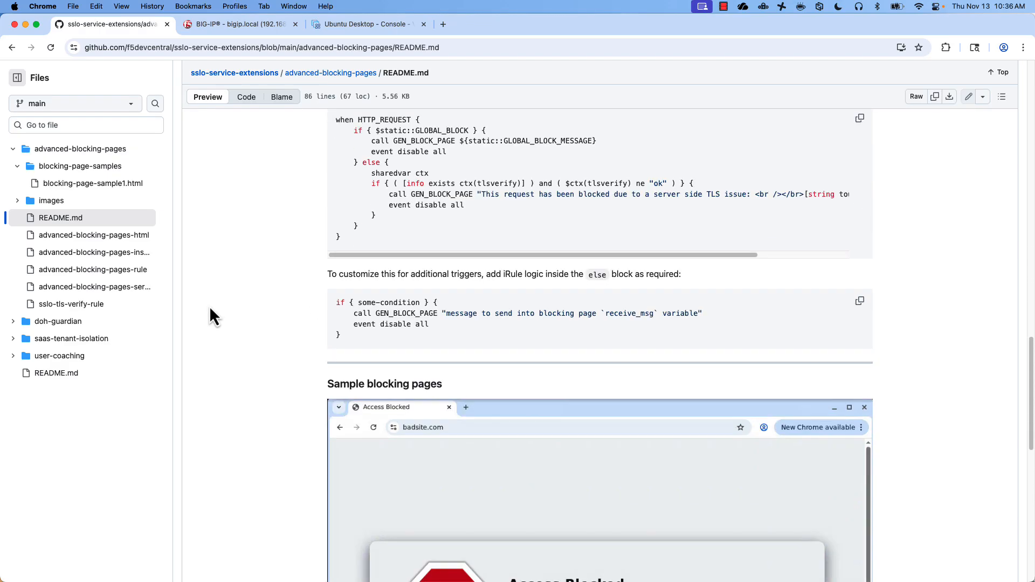